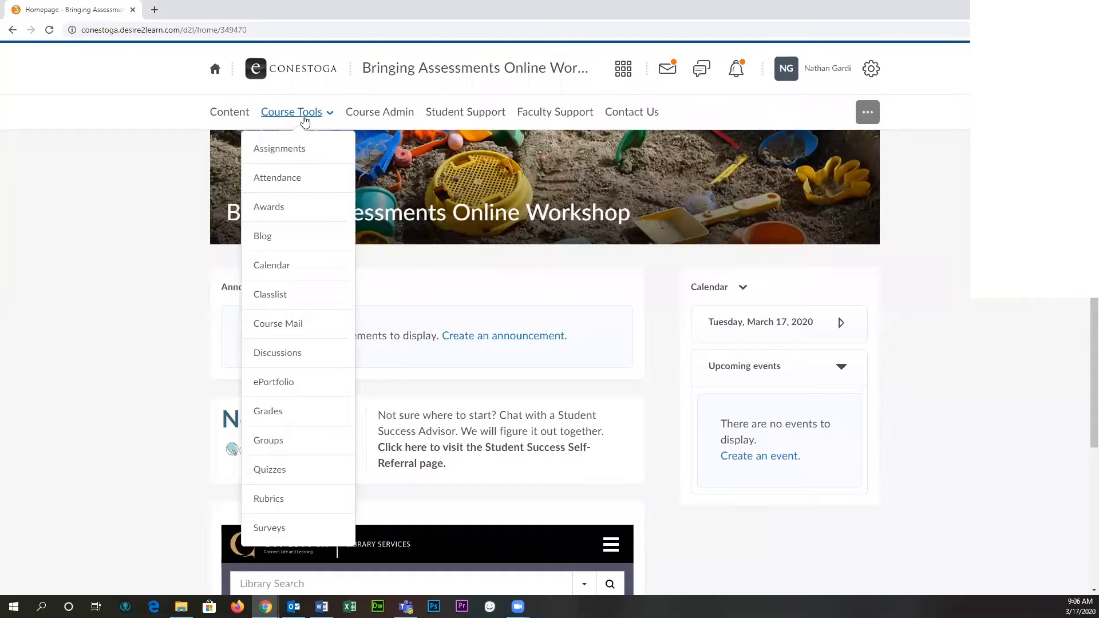
Step: Create a new rubric in the course's Rubrics tool and name it "Written Assignment"
{"action": "left_click", "coordinate": [304, 504]}
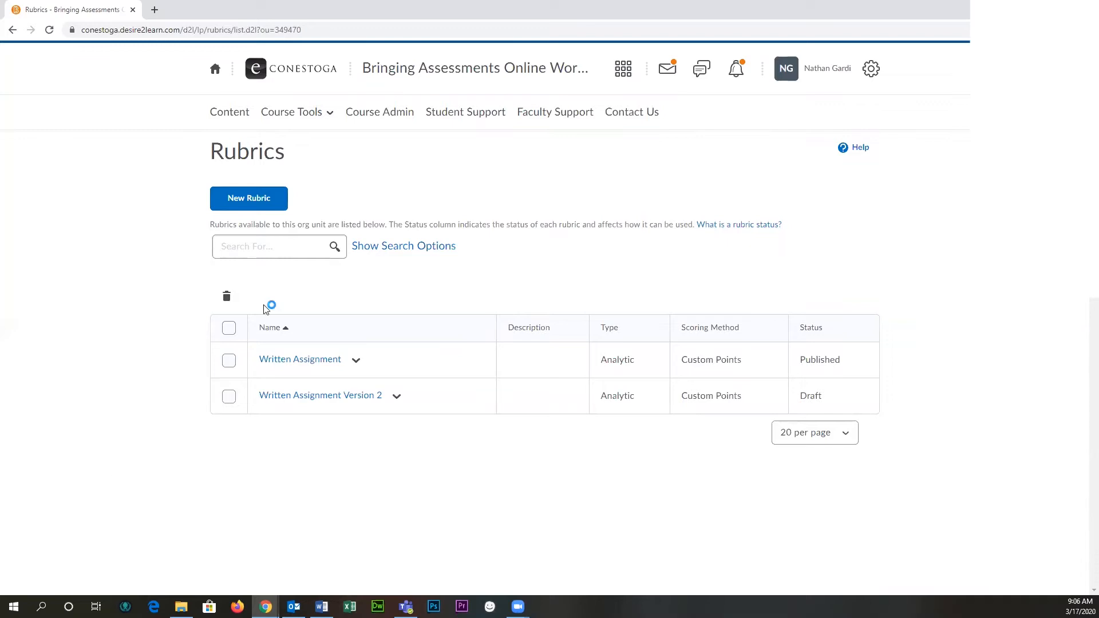
{"action": "left_click", "coordinate": [244, 205]}
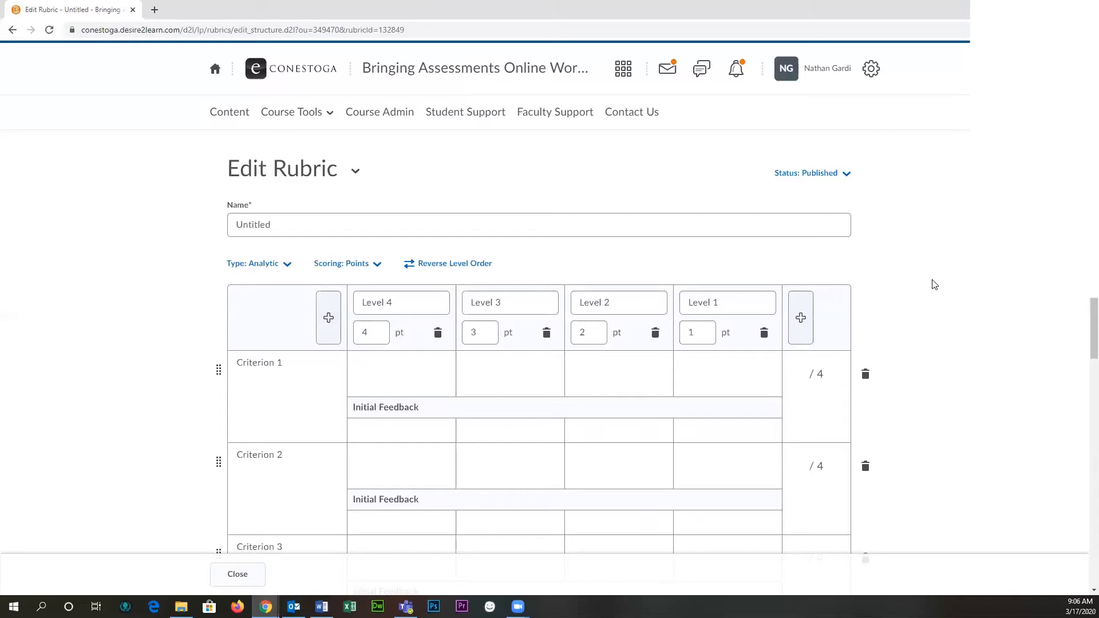
{"action": "double_click", "coordinate": [440, 220]}
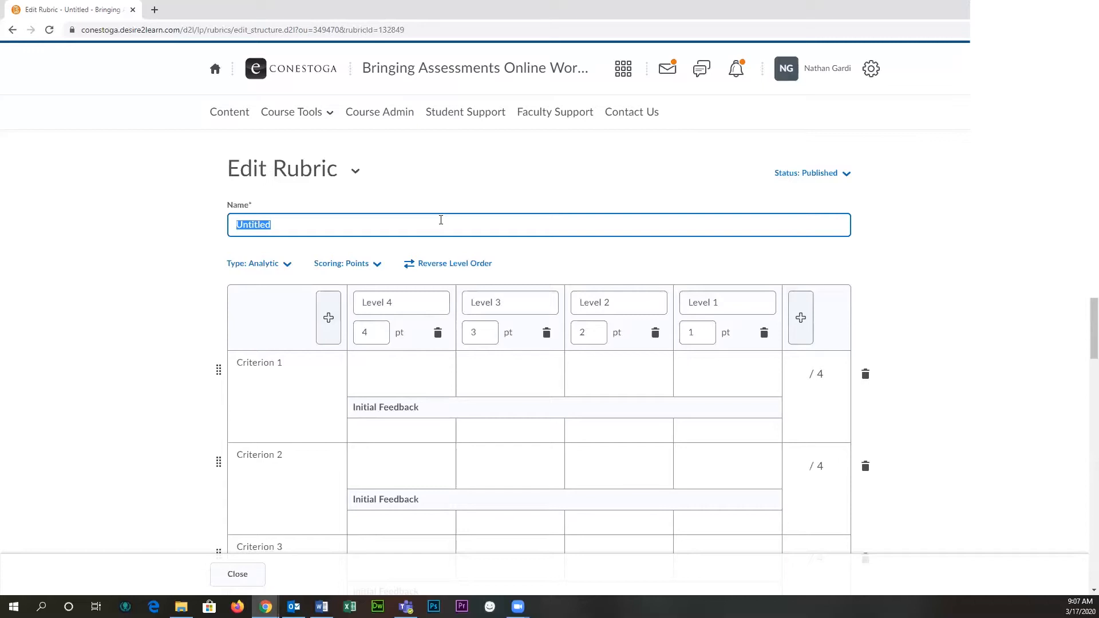
{"action": "key", "text": "BackSpace"}
{"action": "type", "text": "Written Assignment"}
{"action": "left_click", "coordinate": [177, 229]}
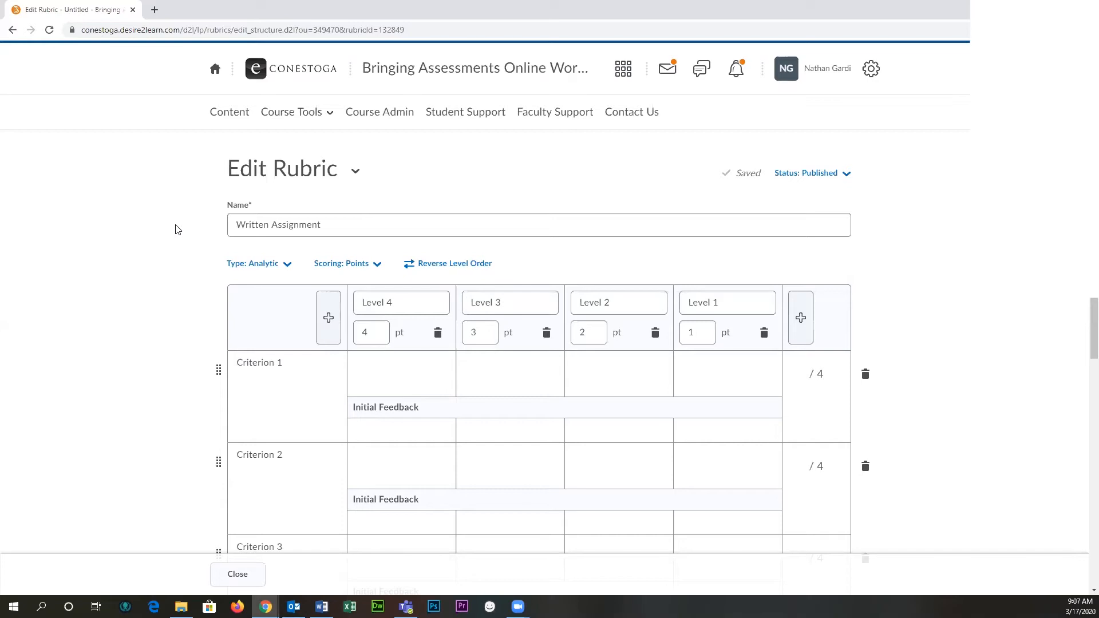
{"action": "left_click_drag", "start_coordinate": [378, 230], "coordinate": [172, 231]}
{"action": "left_click", "coordinate": [168, 232]}
Step: Add an achievement level before Level 4 in the criteria grid and name it "Level 5"
{"action": "scroll", "coordinate": [167, 237], "scroll_direction": "down", "scroll_amount": 2}
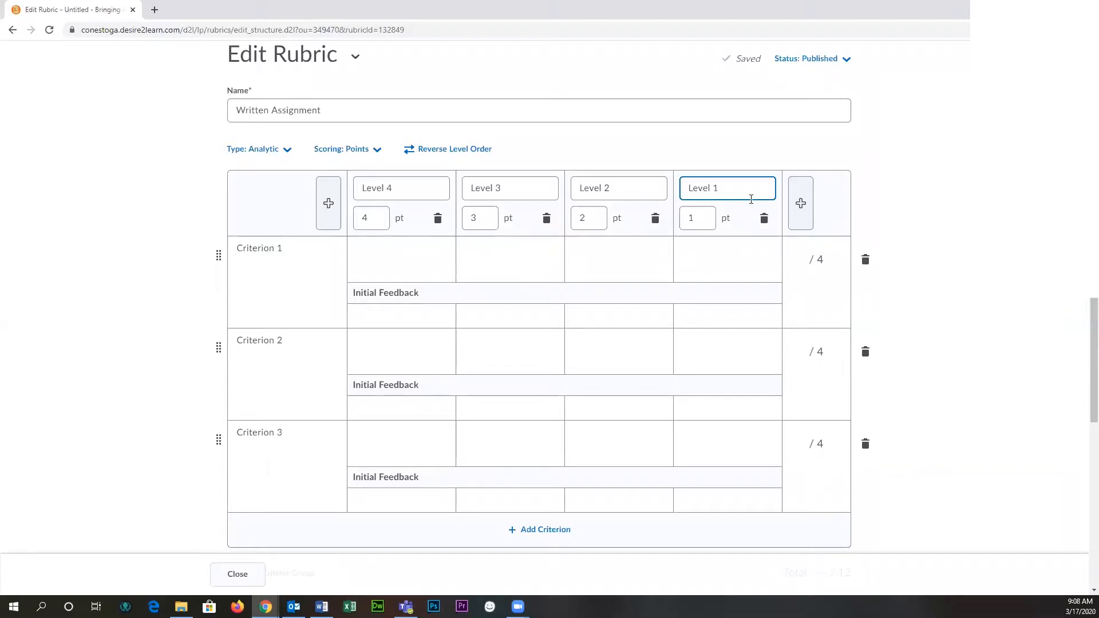
{"action": "left_click", "coordinate": [323, 201]}
{"action": "double_click", "coordinate": [404, 191]}
{"action": "key", "text": "ctrl+a"}
{"action": "type", "text": "Level 5"}
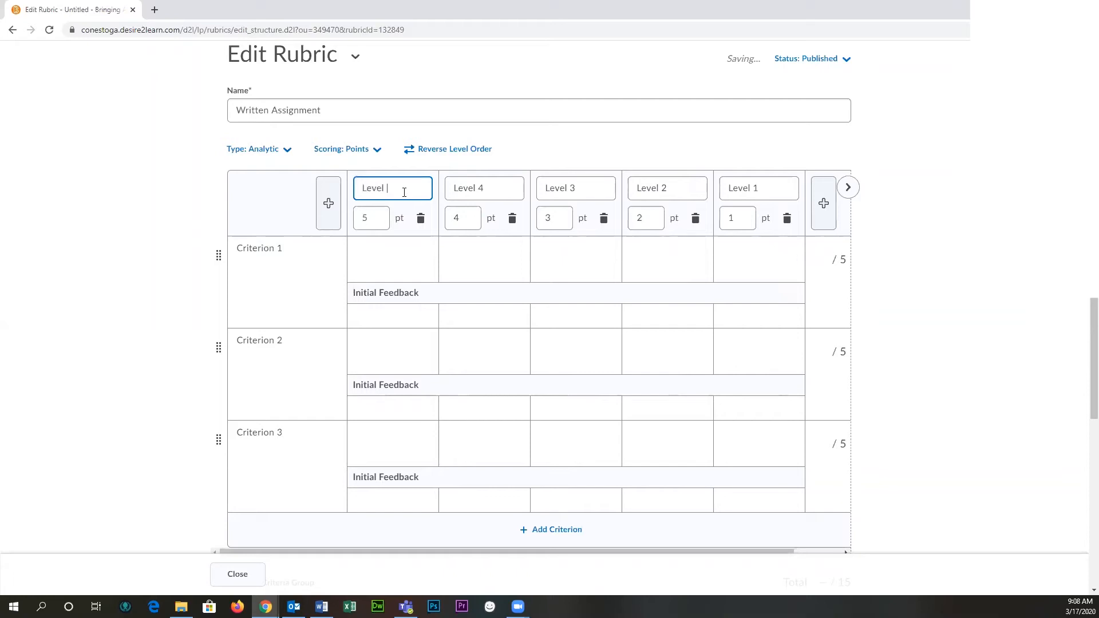
{"action": "left_click", "coordinate": [158, 193]}
Step: Add a new criterion below Criterion 3 and name it "Criterion 4"
{"action": "scroll", "coordinate": [372, 460], "scroll_direction": "down", "scroll_amount": 2}
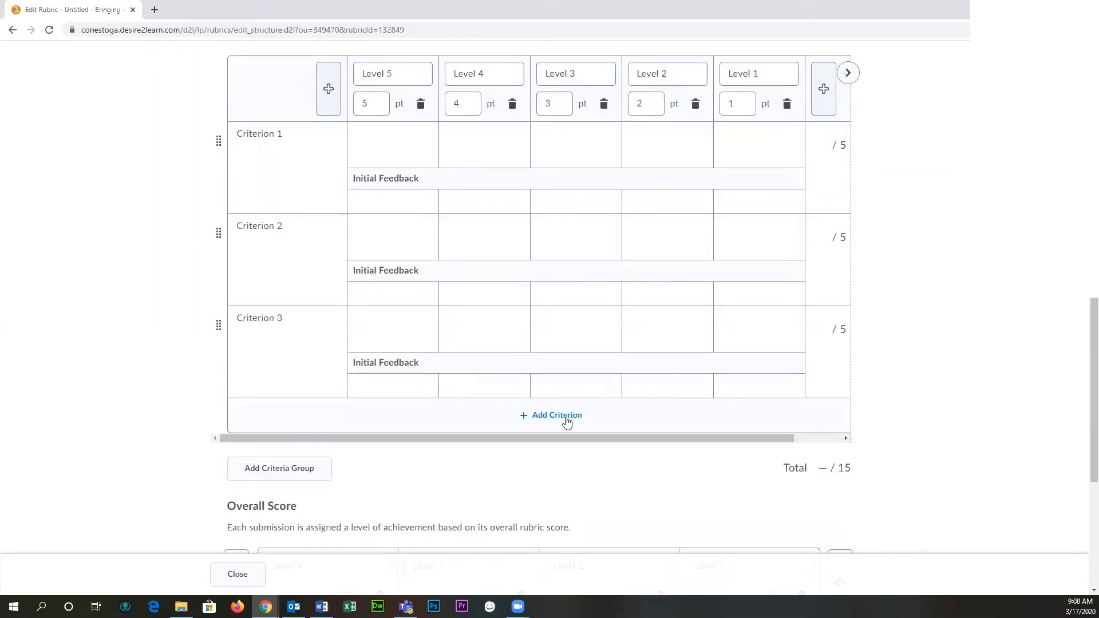
{"action": "left_click", "coordinate": [554, 420]}
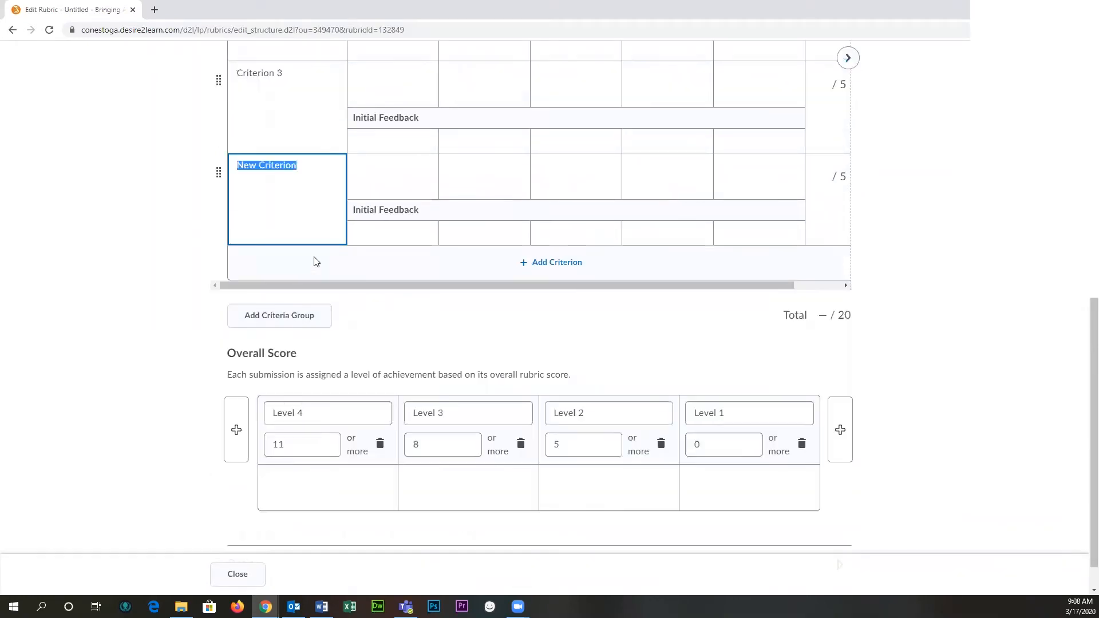
{"action": "type", "text": "Criterion 4"}
{"action": "scroll", "coordinate": [314, 261], "scroll_direction": "up", "scroll_amount": 10}
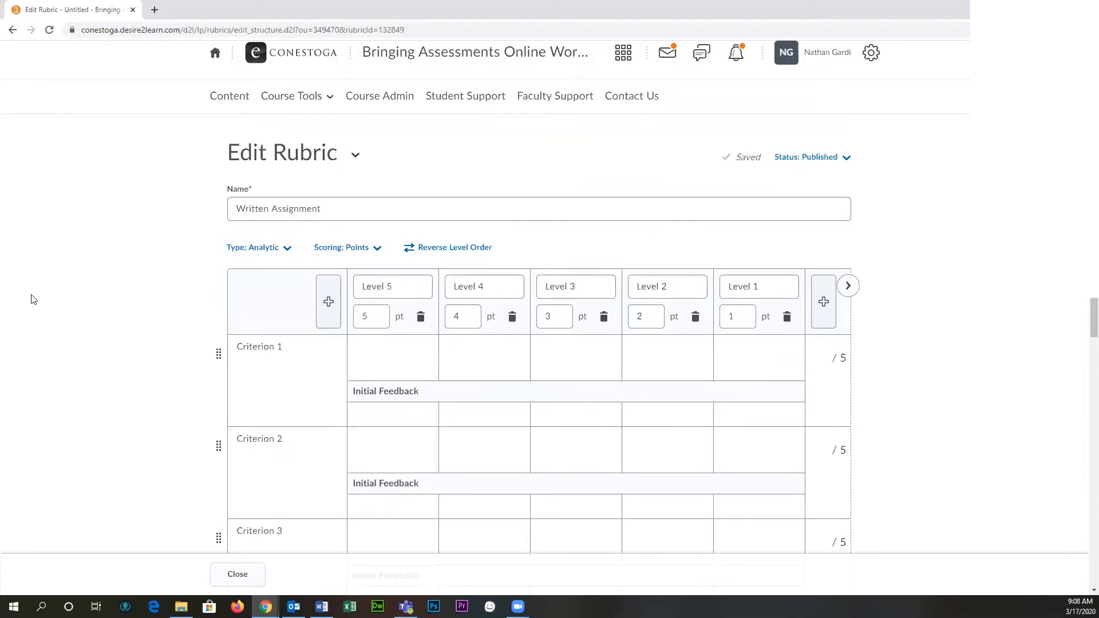
Step: Review the criteria grid across its full width, including each row's reorder handle and delete control
{"action": "scroll", "coordinate": [879, 402], "scroll_direction": "down", "scroll_amount": 1}
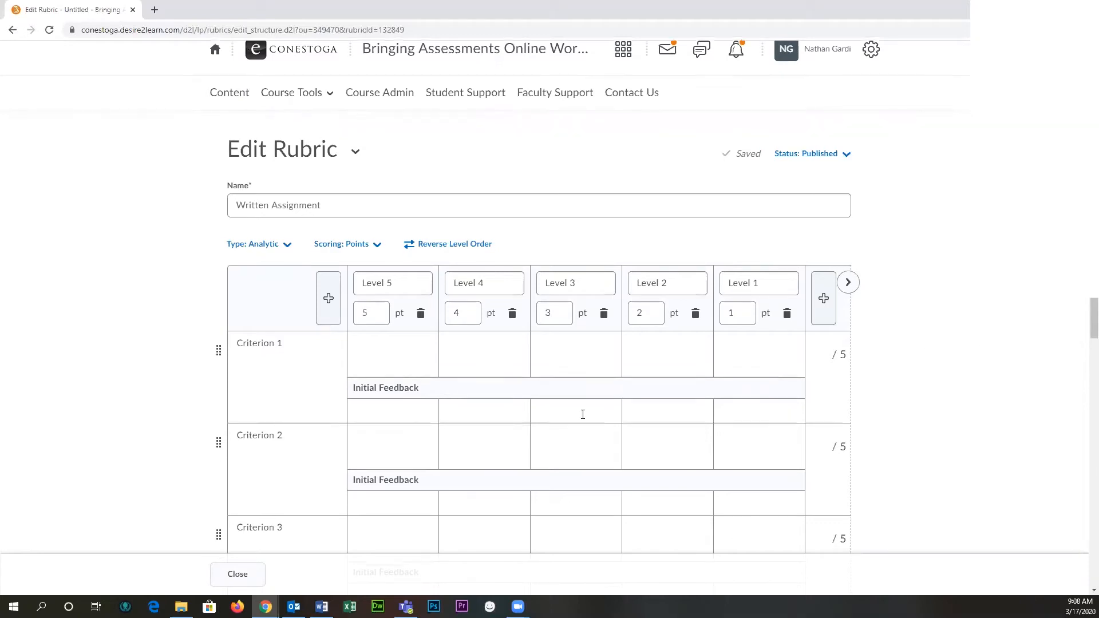
{"action": "scroll", "coordinate": [582, 414], "scroll_direction": "down", "scroll_amount": 4}
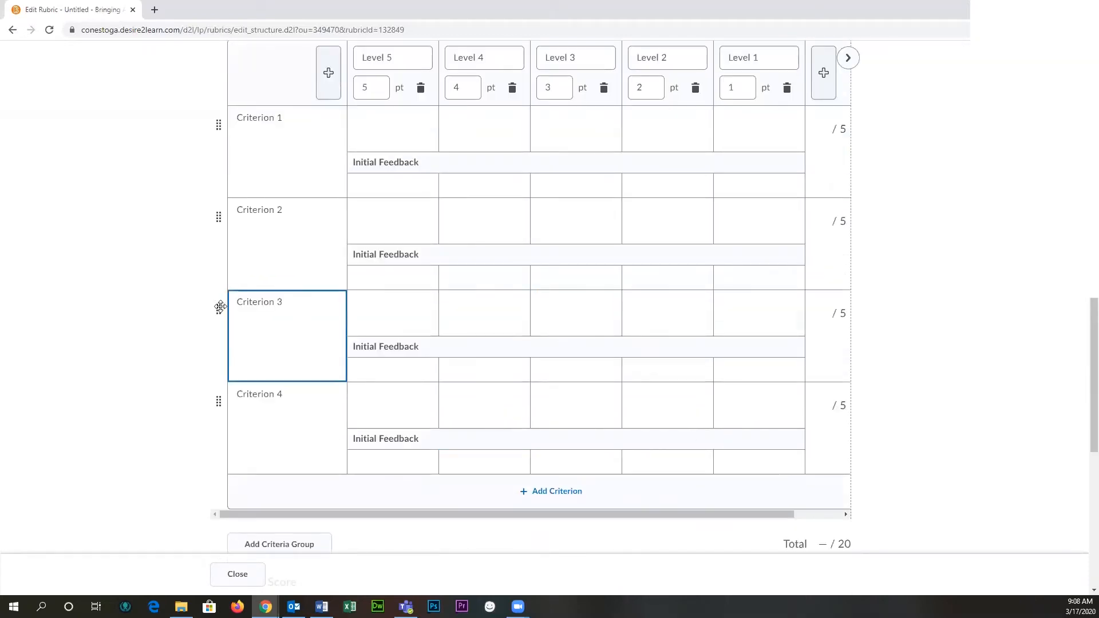
{"action": "left_click_drag", "start_coordinate": [625, 514], "coordinate": [800, 512]}
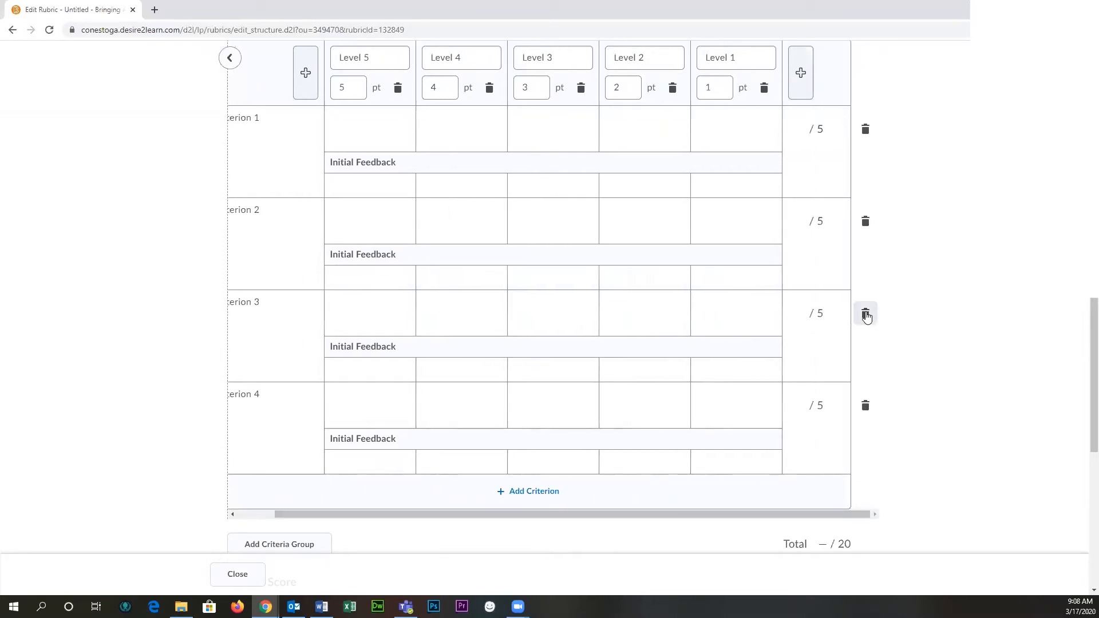
{"action": "left_click_drag", "start_coordinate": [568, 514], "coordinate": [405, 526]}
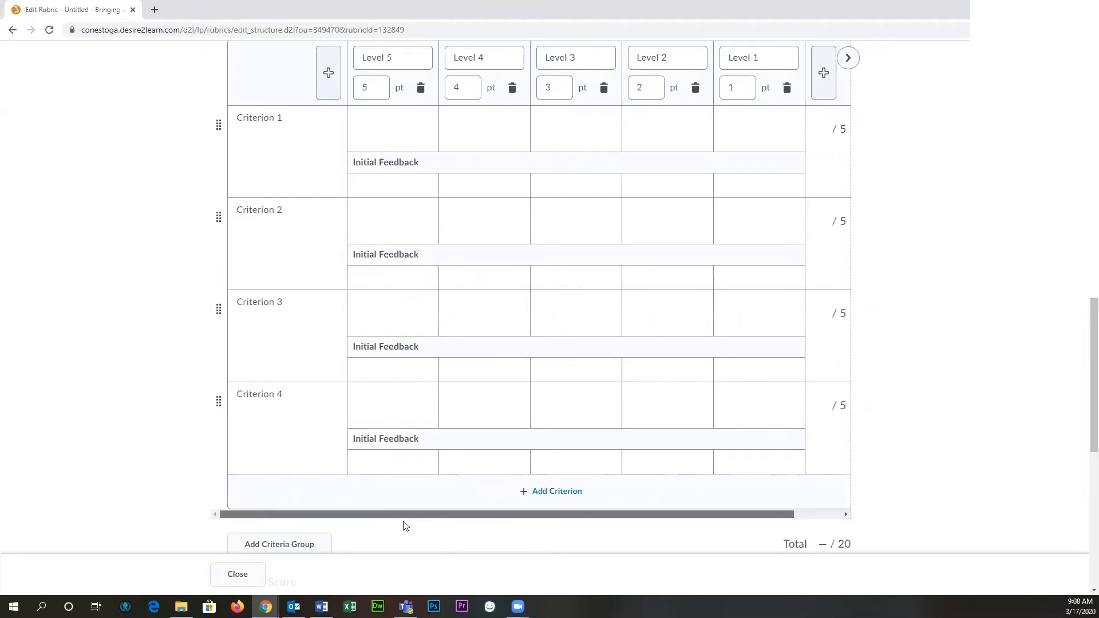
{"action": "left_click", "coordinate": [733, 329]}
{"action": "scroll", "coordinate": [932, 300], "scroll_direction": "up", "scroll_amount": 3}
{"action": "scroll", "coordinate": [931, 300], "scroll_direction": "up", "scroll_amount": 1}
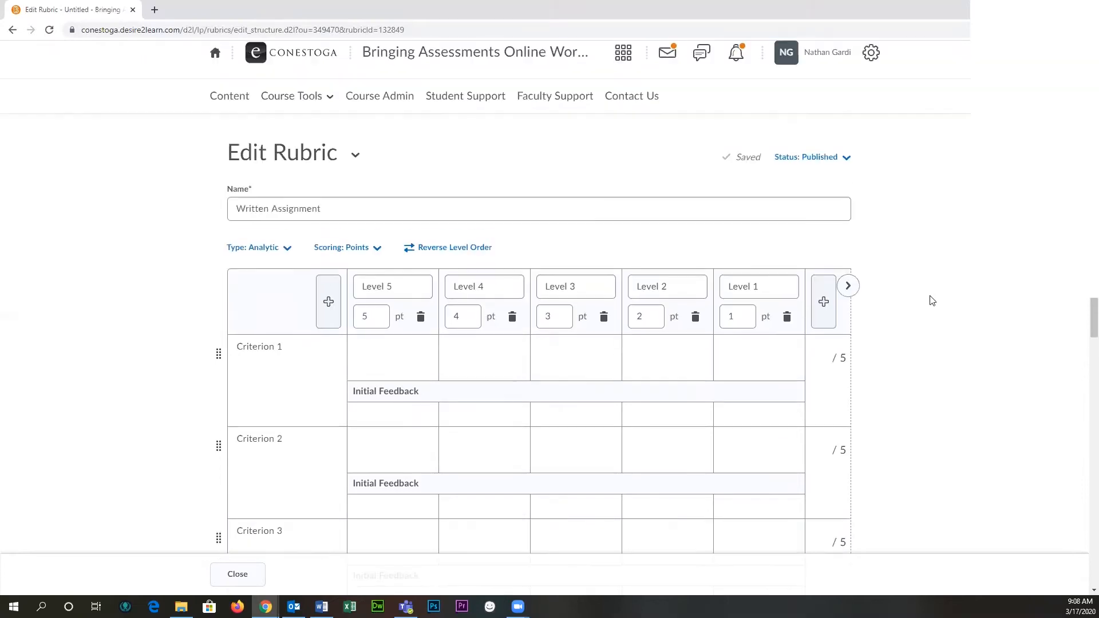
{"action": "left_click", "coordinate": [358, 355]}
{"action": "left_click", "coordinate": [493, 353]}
{"action": "left_click", "coordinate": [581, 349]}
{"action": "left_click", "coordinate": [667, 348]}
{"action": "left_click", "coordinate": [751, 347]}
{"action": "left_click", "coordinate": [742, 453]}
{"action": "left_click", "coordinate": [664, 452]}
{"action": "left_click", "coordinate": [572, 451]}
{"action": "left_click", "coordinate": [486, 449]}
{"action": "left_click", "coordinate": [375, 444]}
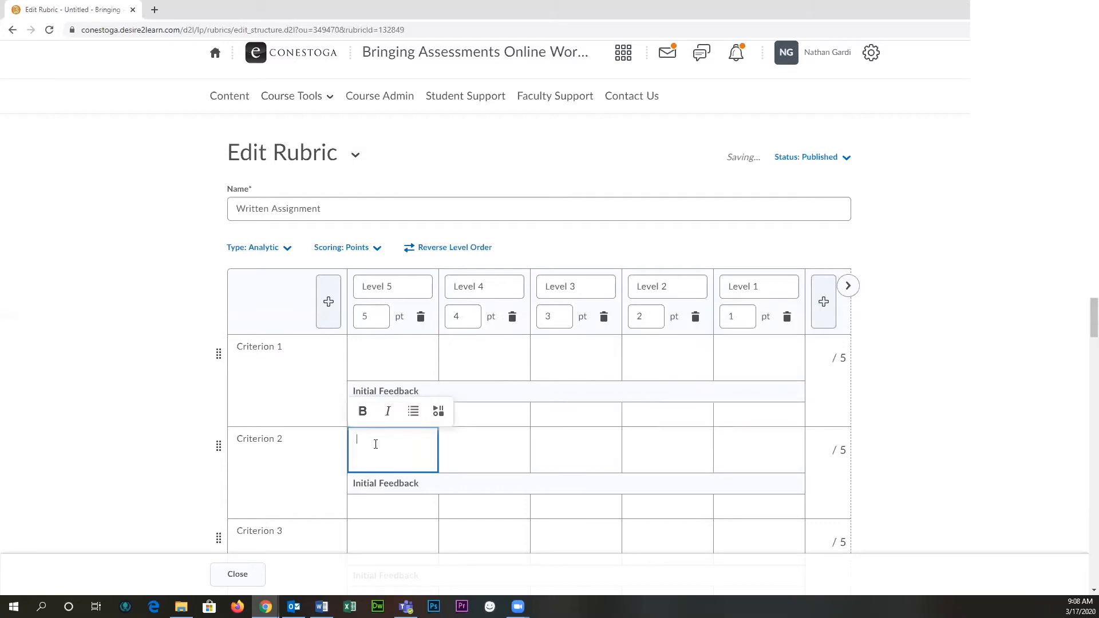
Step: Rename Criterion 1 to "Strength of argument"
{"action": "left_click", "coordinate": [326, 368]}
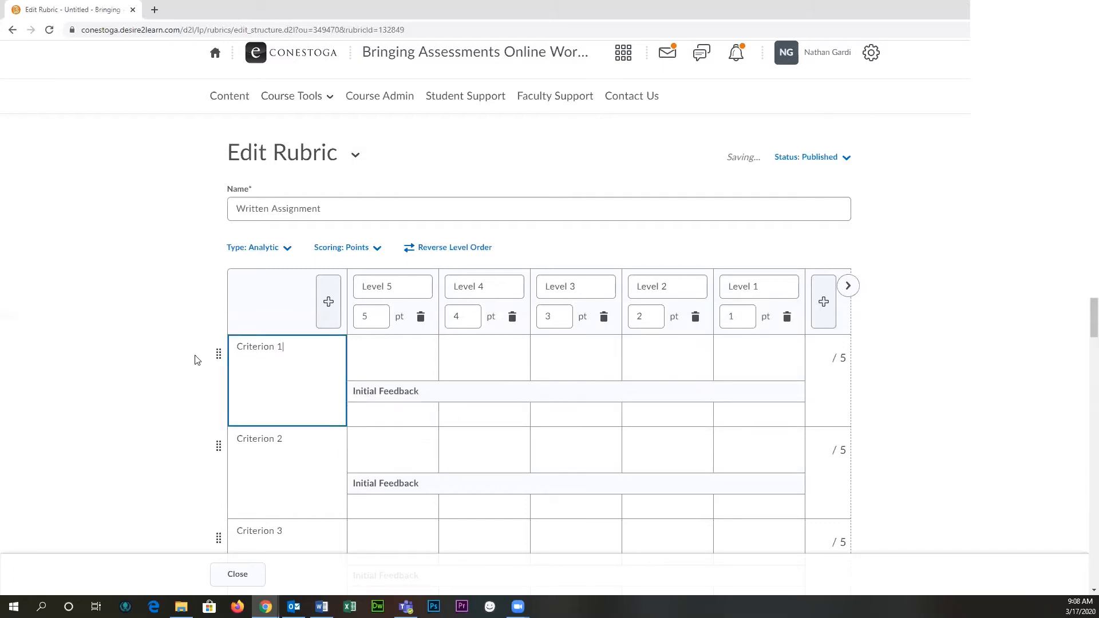
{"action": "key", "text": "ctrl+a"}
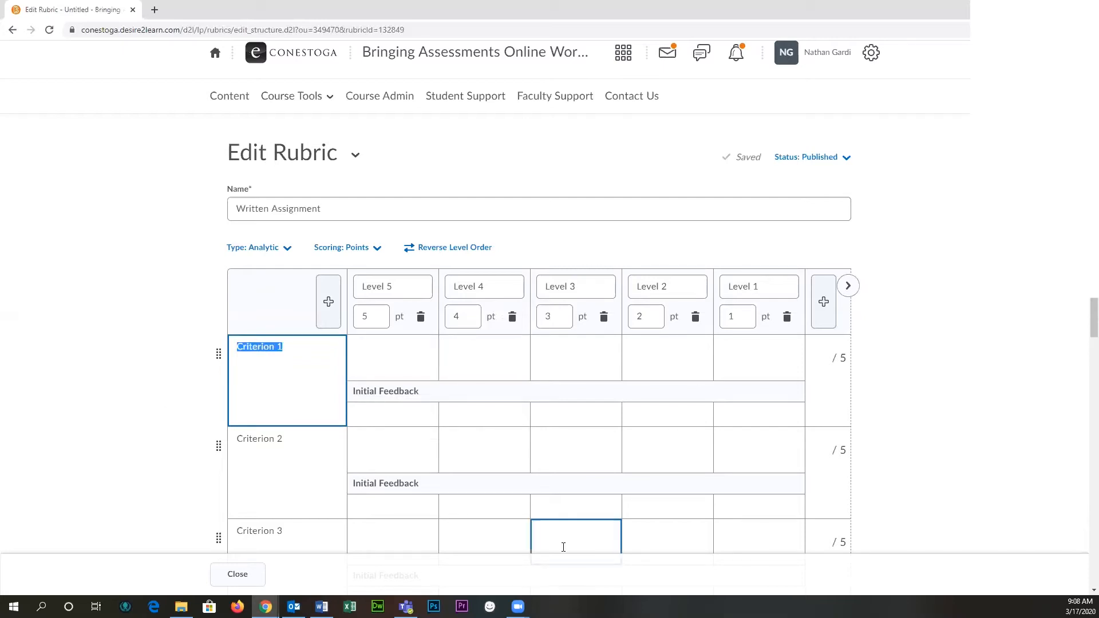
{"action": "type", "text": "Strength of arugmnet"}
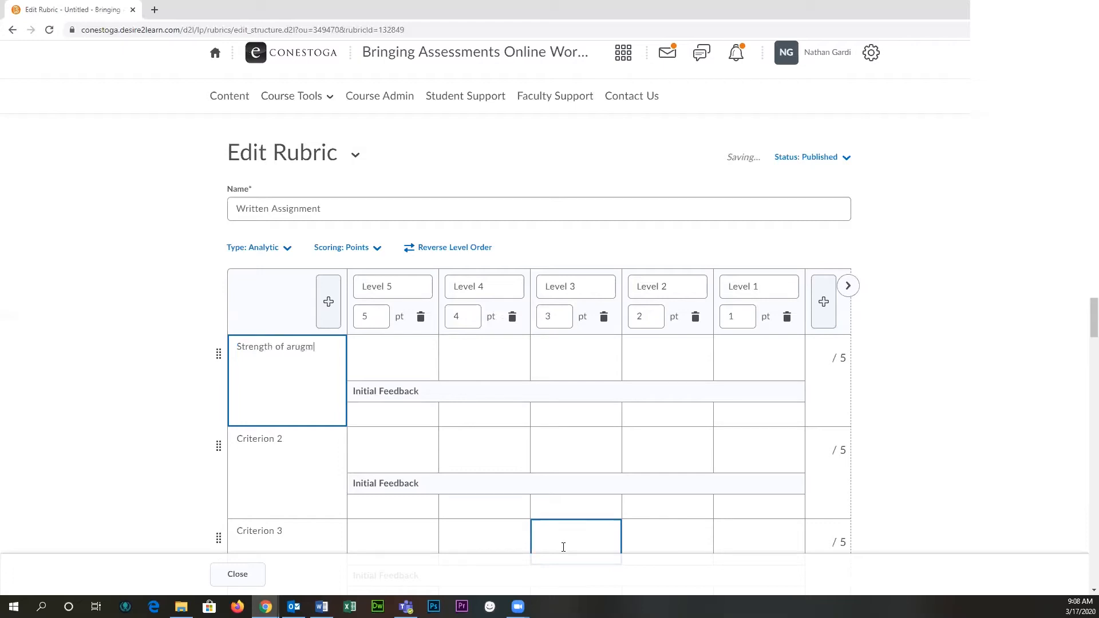
{"action": "key", "text": "BackSpace"}
{"action": "key", "text": "BackSpace"}
{"action": "key", "text": "BackSpace"}
{"action": "key", "text": "BackSpace"}
{"action": "key", "text": "BackSpace"}
{"action": "key", "text": "BackSpace"}
{"action": "type", "text": "gument"}
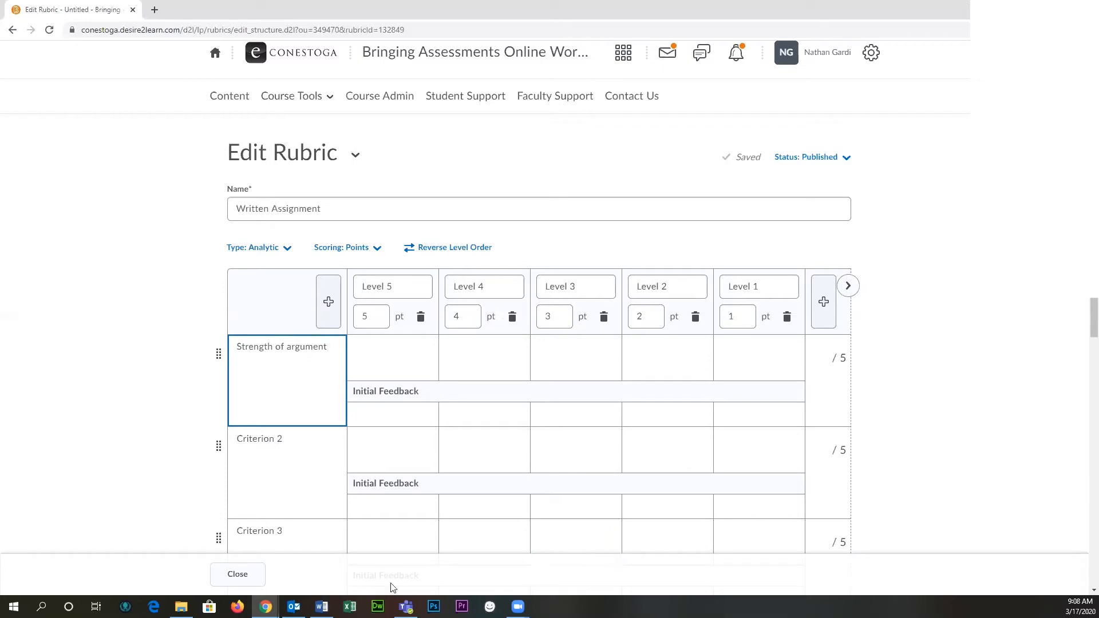
Step: Rename Criterion 2 to "Grammar / Spelling"
{"action": "left_click", "coordinate": [304, 458]}
{"action": "key", "text": "BackSpace"}
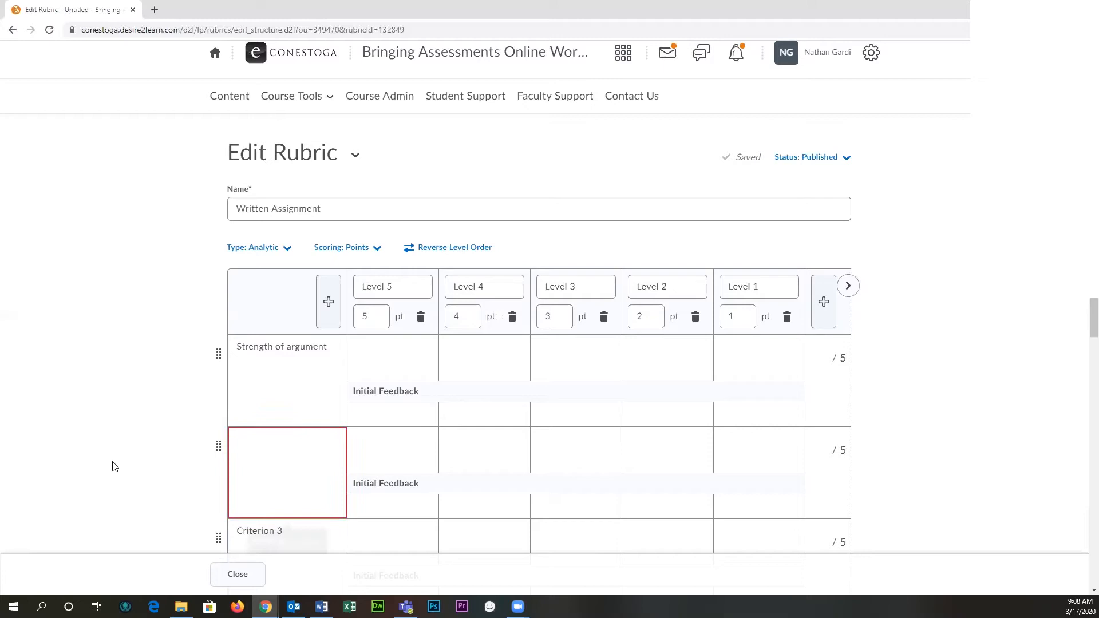
{"action": "type", "text": "Gra"}
{"action": "type", "text": "mmar / Spell"}
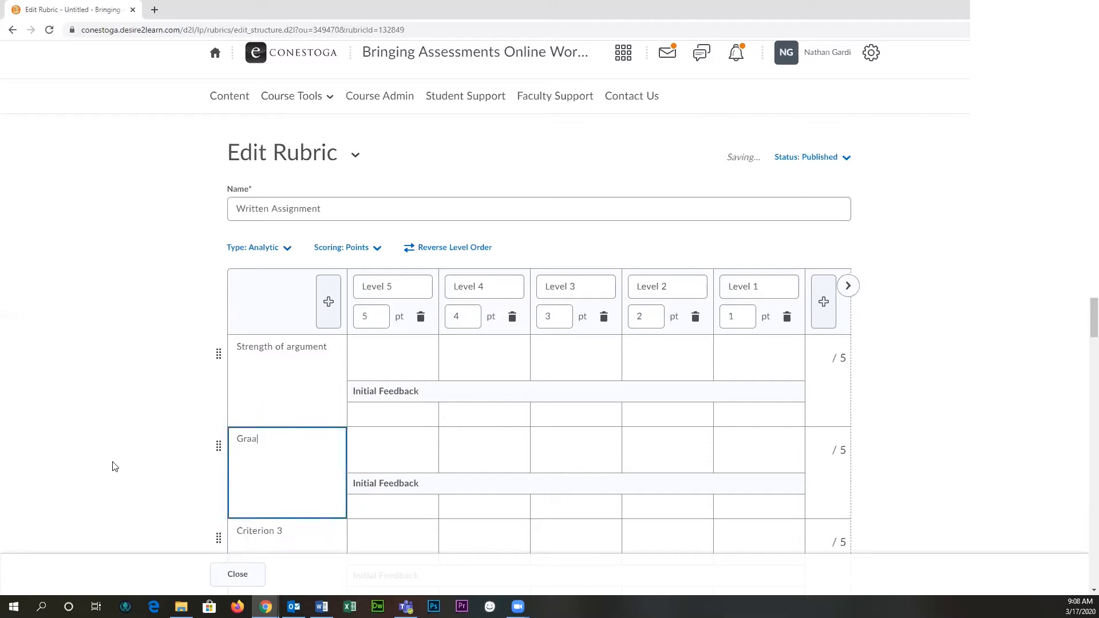
{"action": "type", "text": "ing"}
Step: Rename Criterion 3 to "Citations" and Criterion 4 to "Structure"
{"action": "scroll", "coordinate": [309, 481], "scroll_direction": "down", "scroll_amount": 2}
{"action": "left_click", "coordinate": [287, 458]}
{"action": "type", "text": "Citations"}
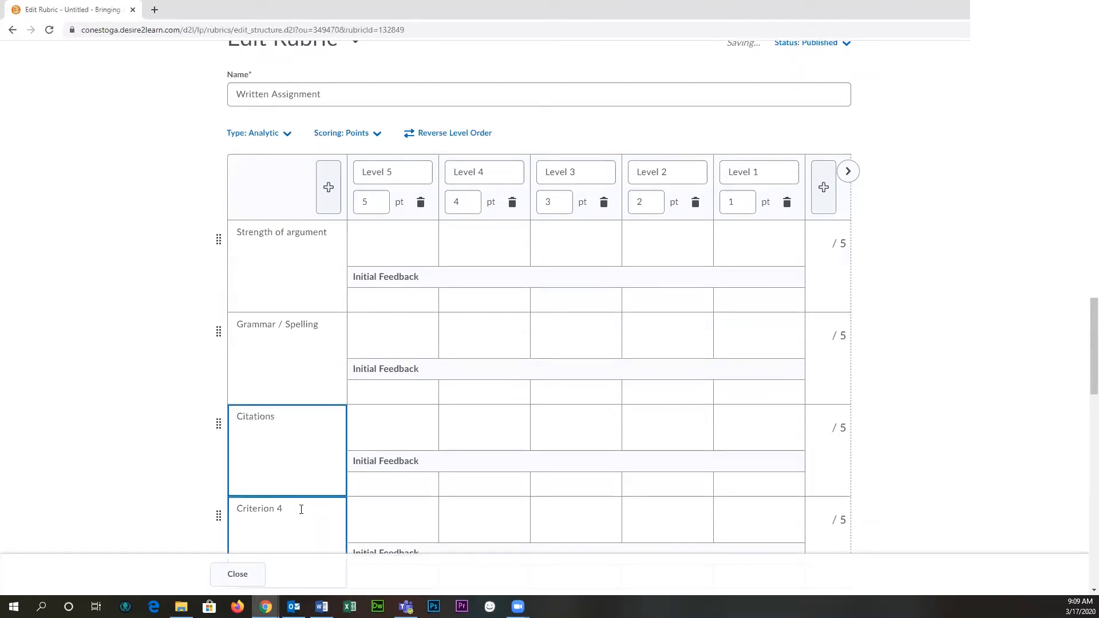
{"action": "left_click", "coordinate": [325, 510]}
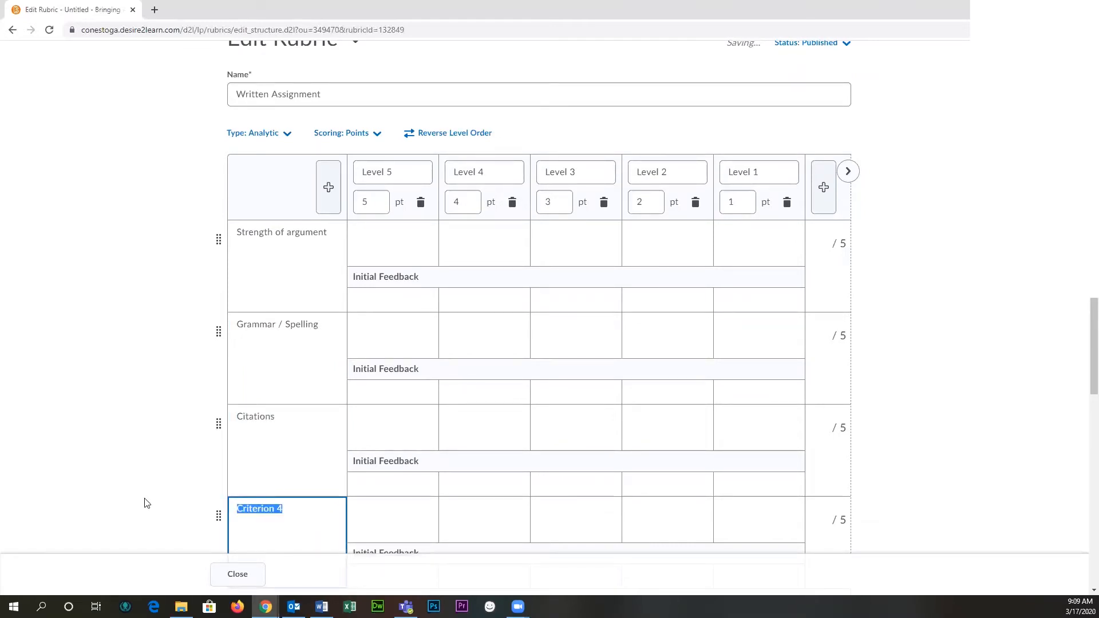
{"action": "scroll", "coordinate": [144, 502], "scroll_direction": "down", "scroll_amount": 1}
{"action": "type", "text": "Structure"}
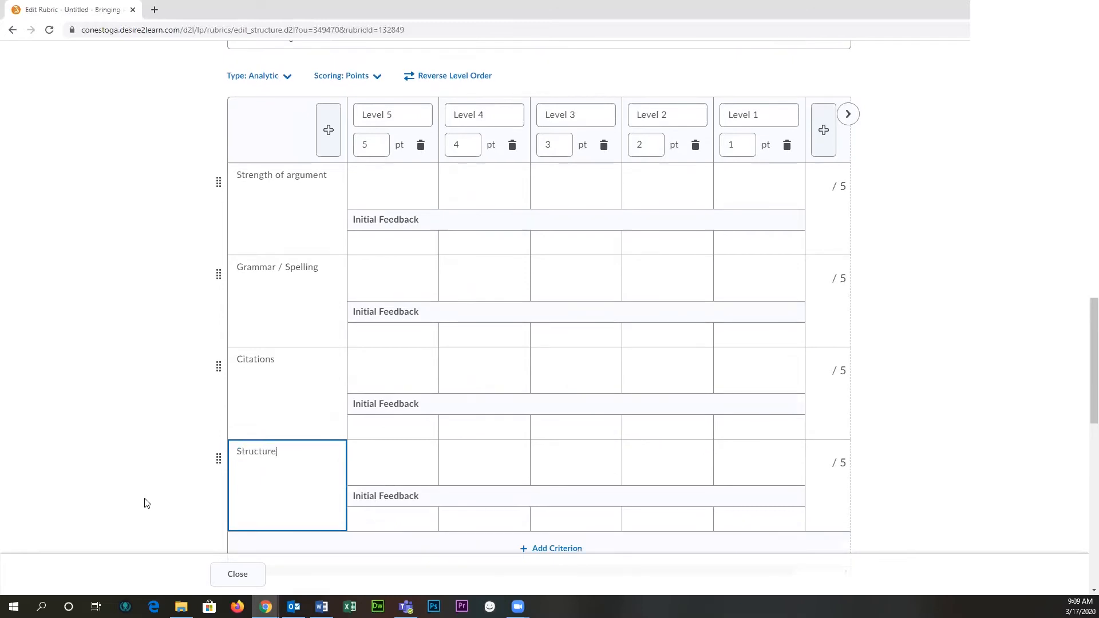
{"action": "left_click", "coordinate": [93, 412]}
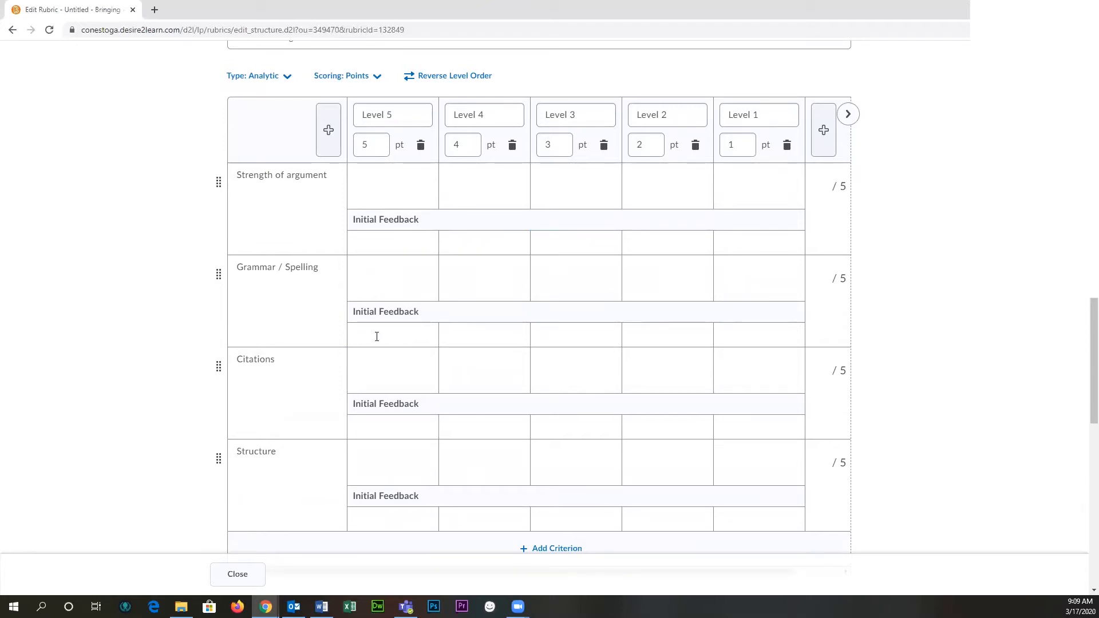
Step: Enter "Argument was supported with evidence that was well referenced." as the Level 5 description for the Strength of argument criterion
{"action": "left_click", "coordinate": [416, 171]}
{"action": "left_click_drag", "start_coordinate": [400, 117], "coordinate": [250, 123]}
{"action": "left_click", "coordinate": [373, 181]}
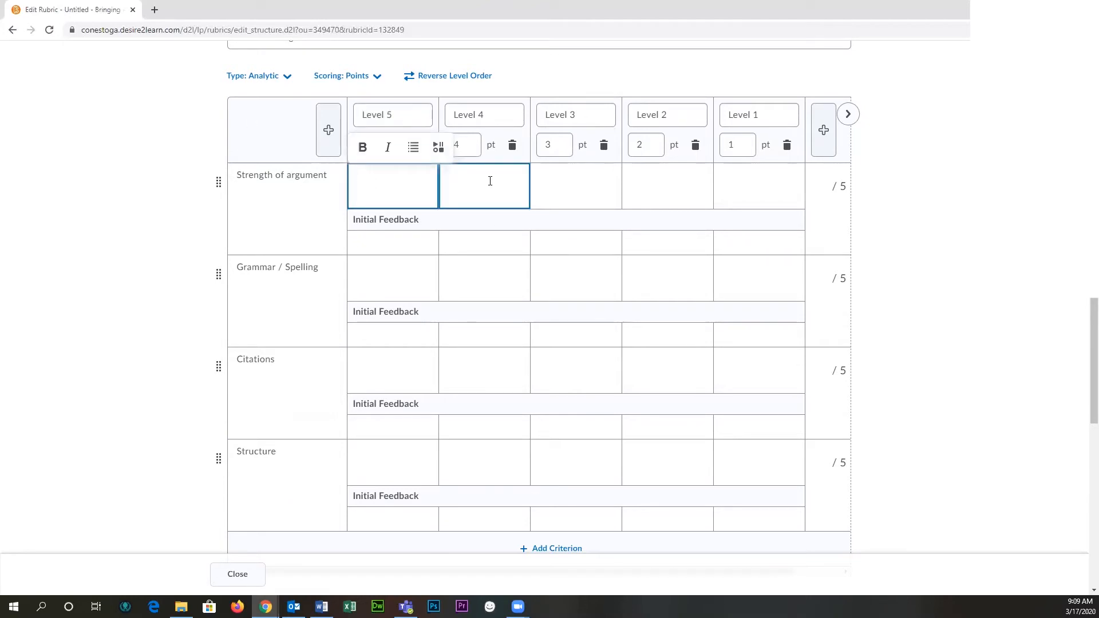
{"action": "type", "text": "Argument was supported with evide"}
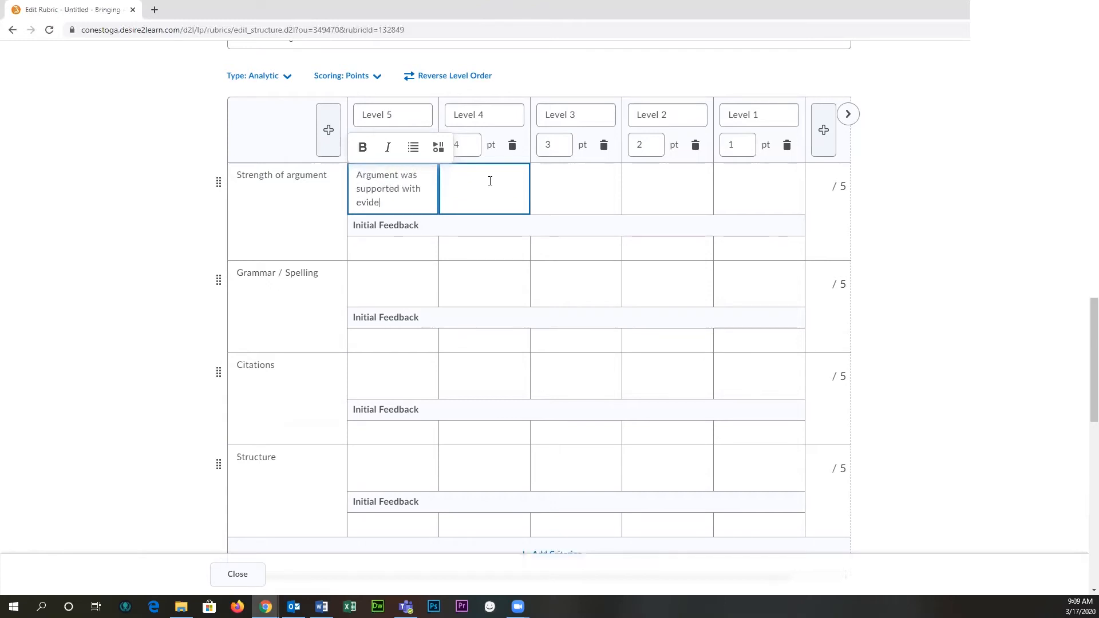
{"action": "type", "text": "nce that was well "}
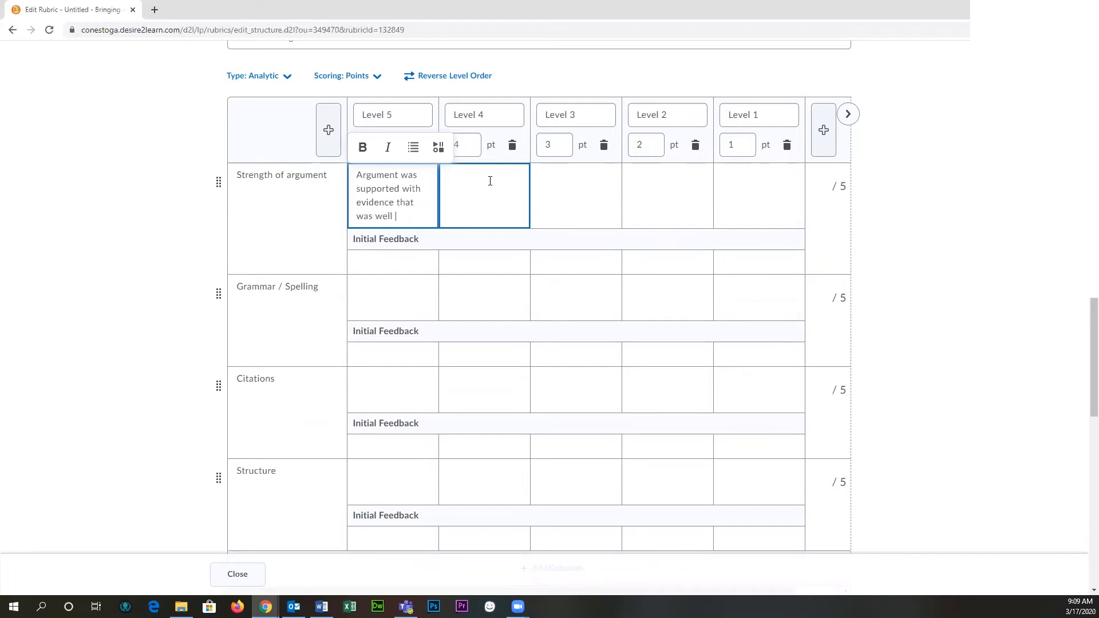
{"action": "type", "text": "referenced."}
{"action": "key", "text": "BackSpace"}
{"action": "key", "text": "BackSpace"}
{"action": "key", "text": "BackSpace"}
{"action": "key", "text": "BackSpace"}
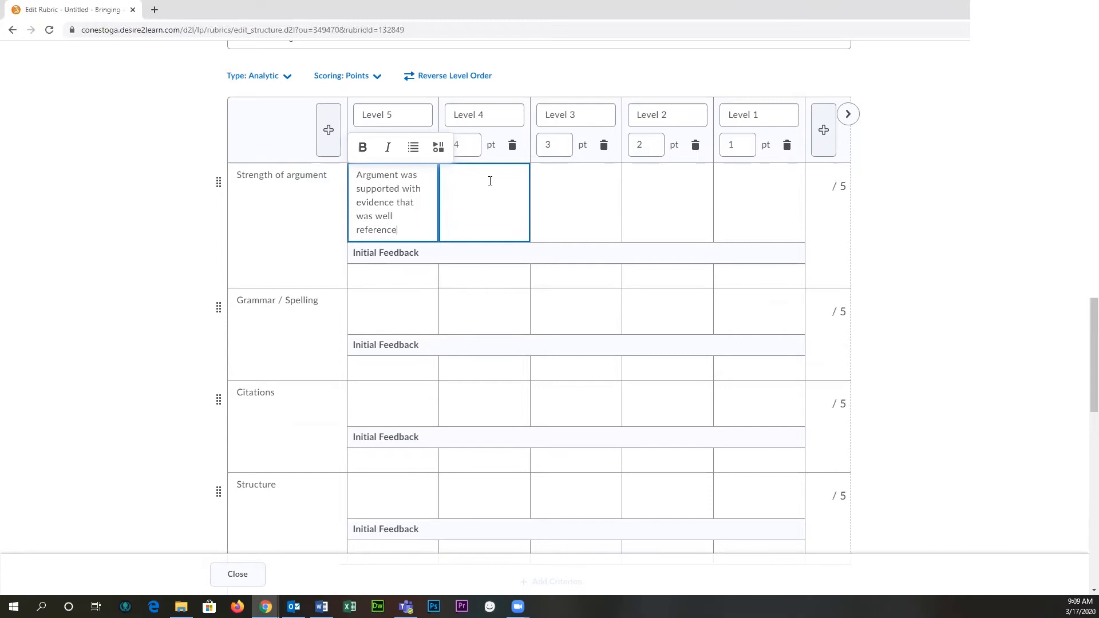
{"action": "type", "text": "ced."}
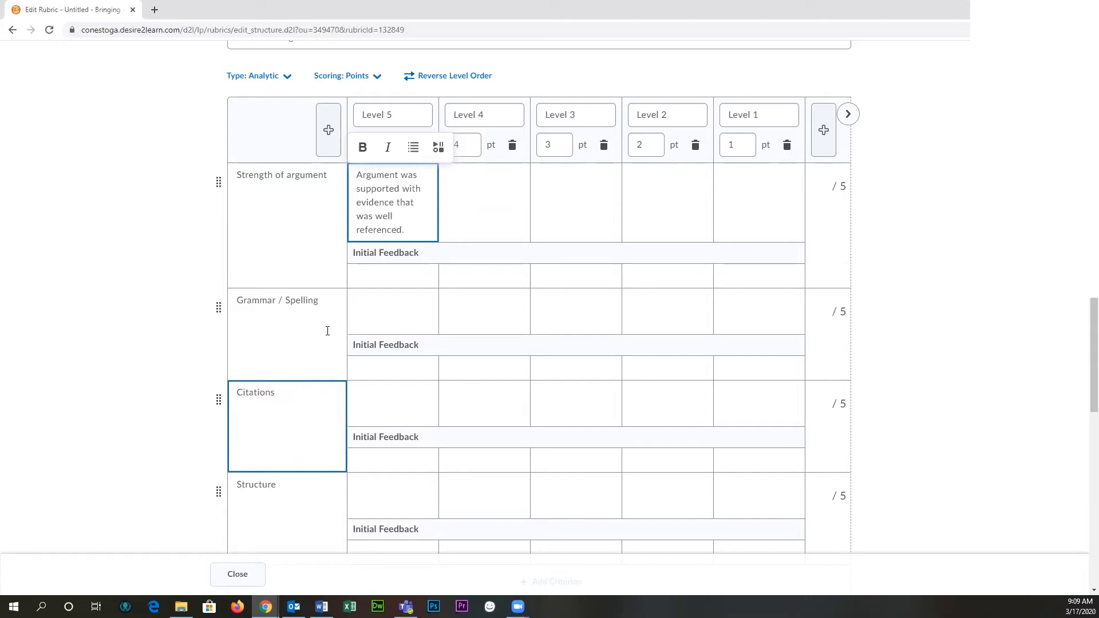
{"action": "left_click", "coordinate": [498, 212]}
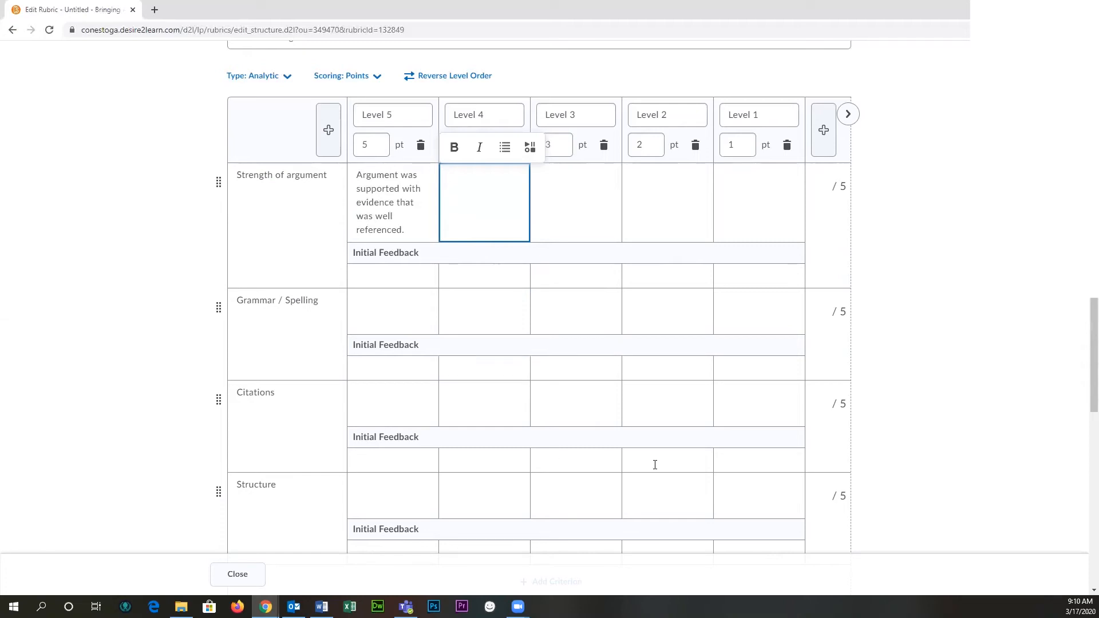
{"action": "left_click", "coordinate": [505, 497]}
{"action": "left_click", "coordinate": [556, 496]}
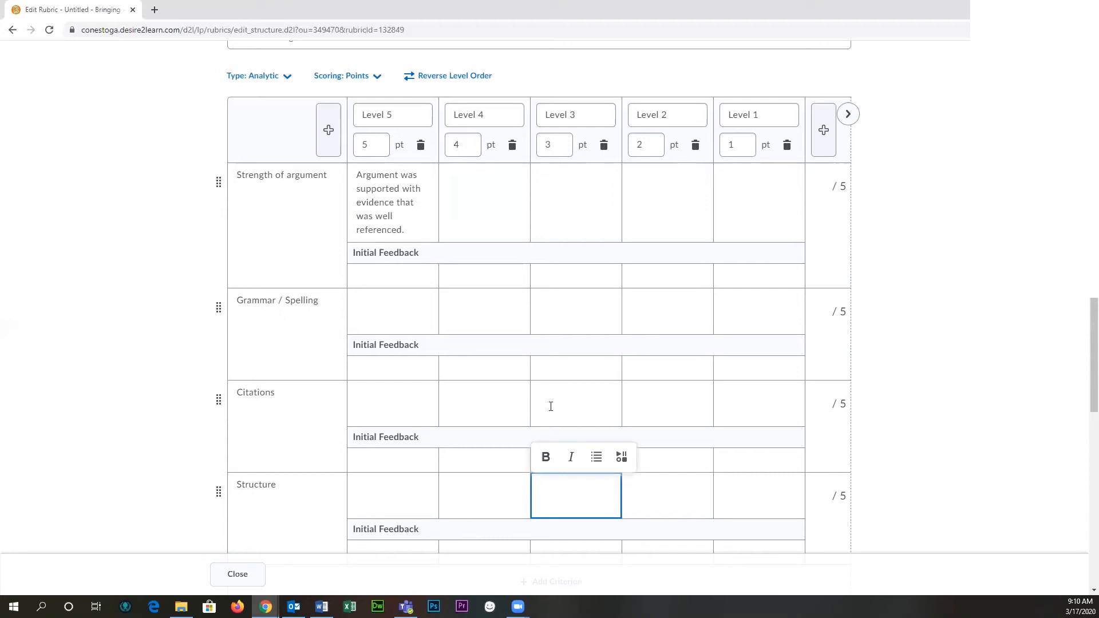
{"action": "left_click", "coordinate": [523, 215]}
{"action": "left_click", "coordinate": [719, 212]}
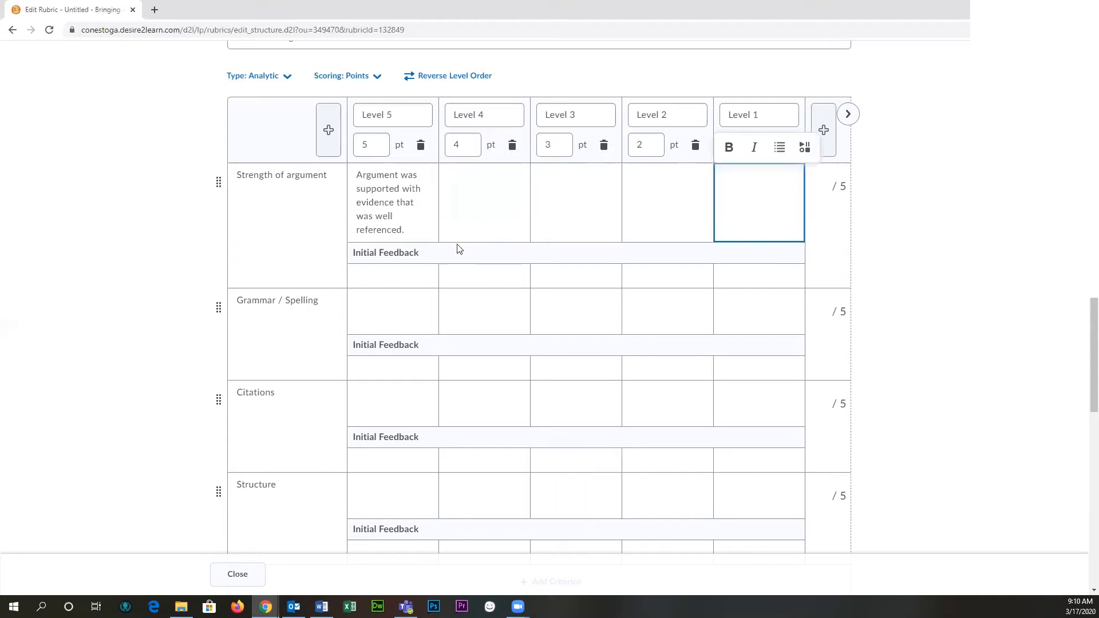
{"action": "left_click", "coordinate": [572, 180]}
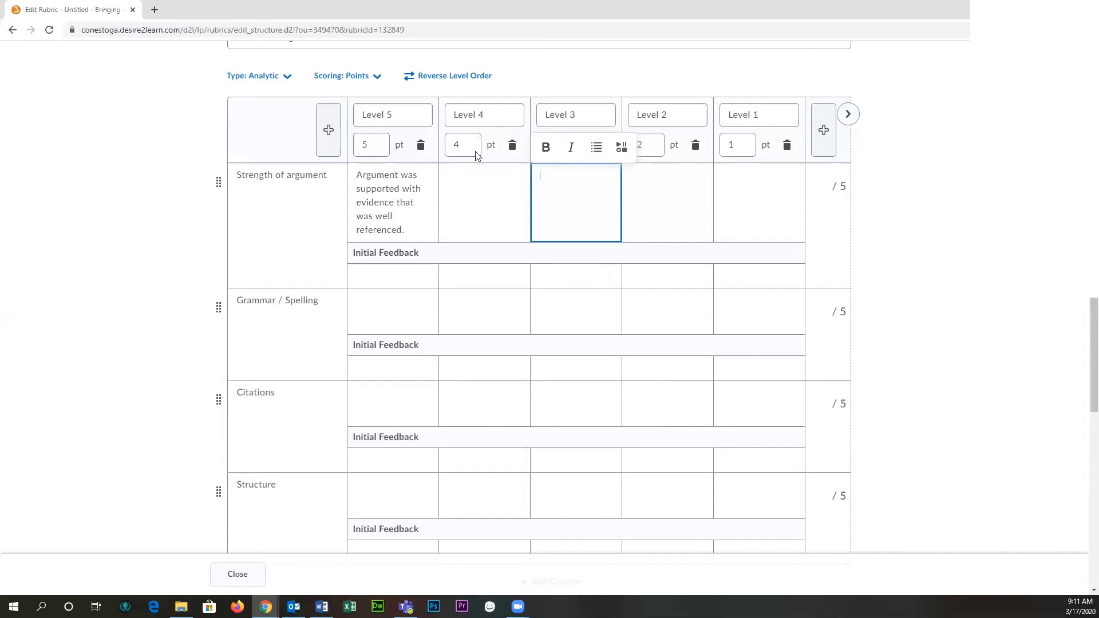
{"action": "left_click_drag", "start_coordinate": [400, 116], "coordinate": [217, 119]}
{"action": "left_click_drag", "start_coordinate": [514, 116], "coordinate": [369, 145]}
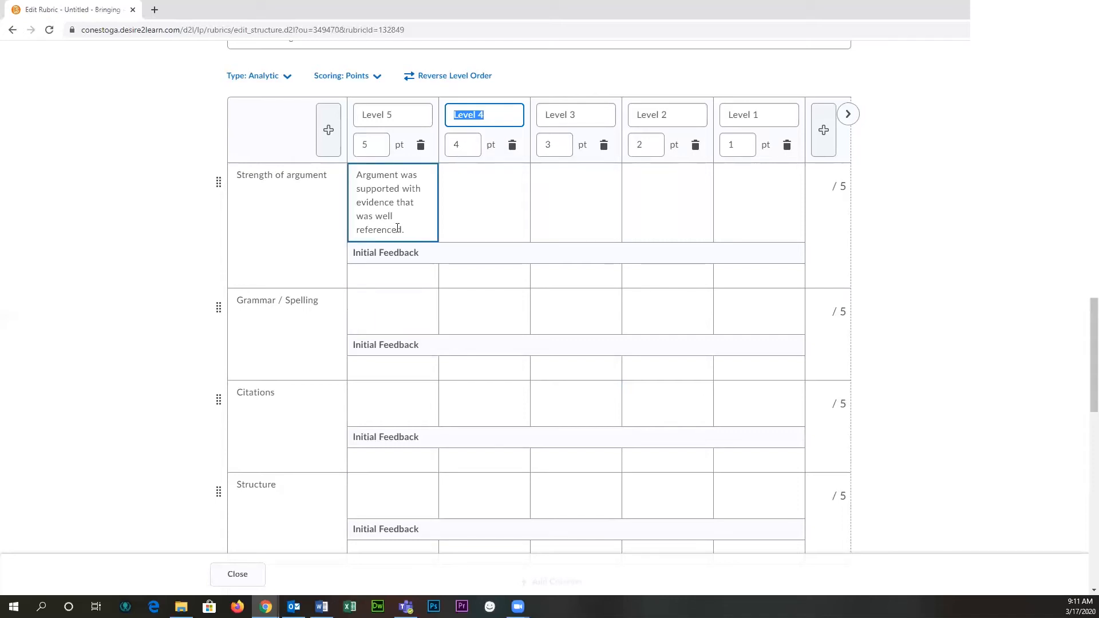
Step: Change the rubric's scoring method to Custom Points
{"action": "scroll", "coordinate": [344, 377], "scroll_direction": "up", "scroll_amount": 1}
{"action": "scroll", "coordinate": [287, 387], "scroll_direction": "down", "scroll_amount": 2}
{"action": "scroll", "coordinate": [274, 381], "scroll_direction": "down", "scroll_amount": 1}
{"action": "scroll", "coordinate": [253, 375], "scroll_direction": "up", "scroll_amount": 1}
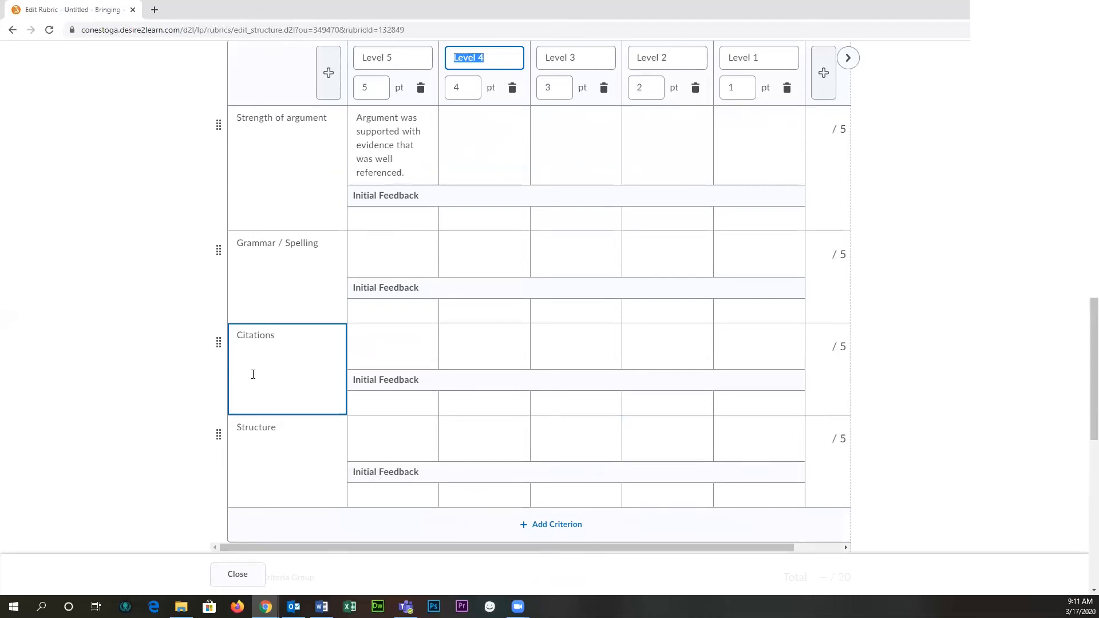
{"action": "scroll", "coordinate": [245, 372], "scroll_direction": "up", "scroll_amount": 3}
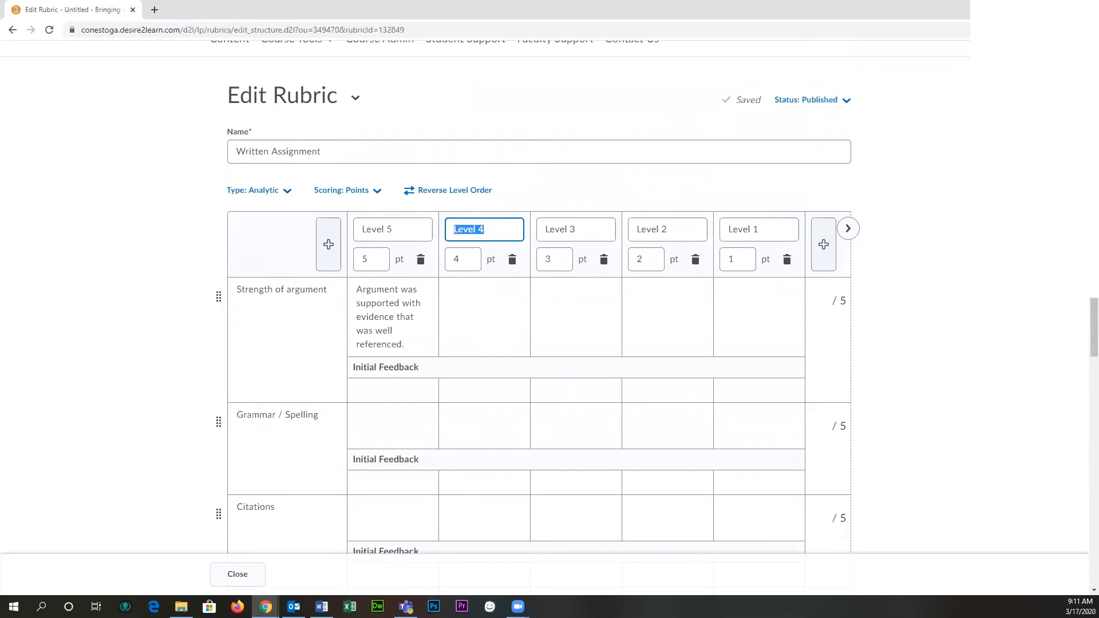
{"action": "scroll", "coordinate": [148, 329], "scroll_direction": "down", "scroll_amount": 1}
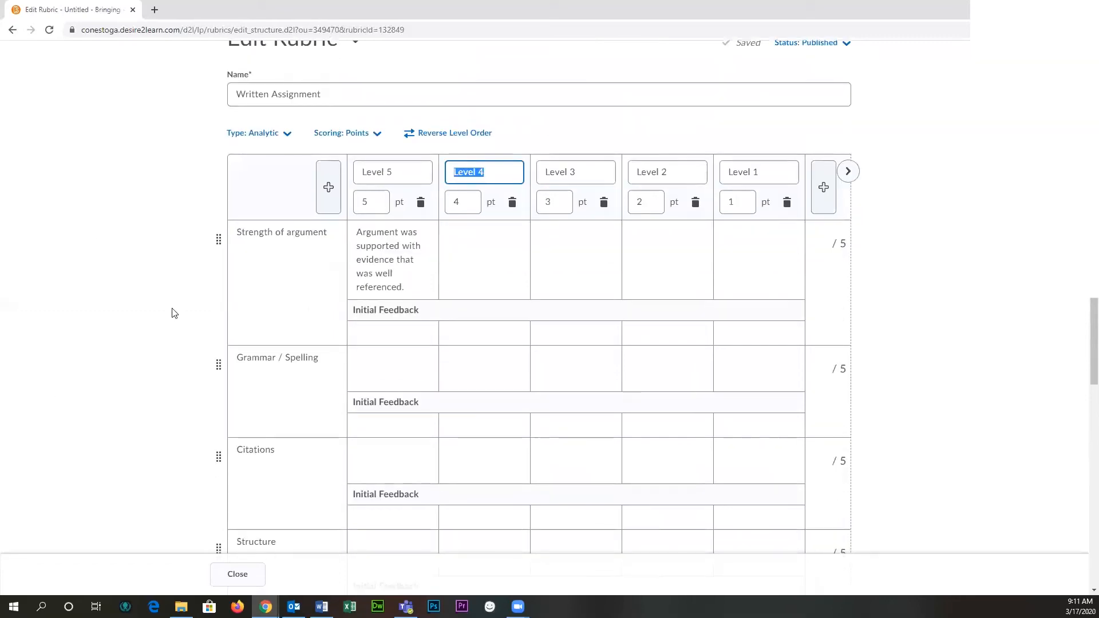
{"action": "left_click", "coordinate": [359, 140]}
{"action": "left_click", "coordinate": [358, 140]}
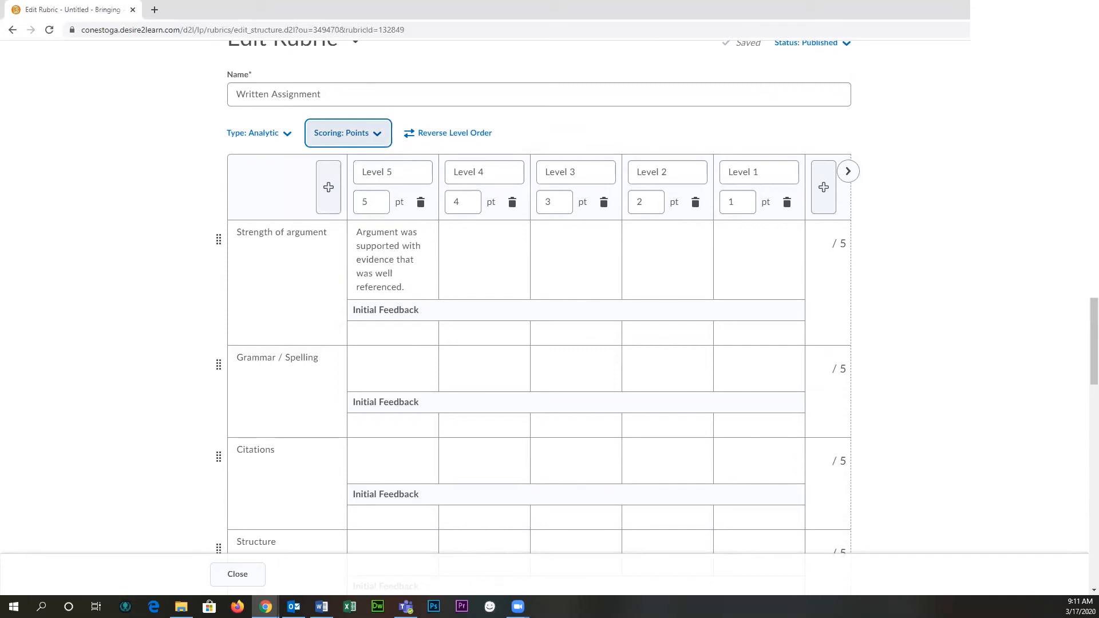
{"action": "left_click", "coordinate": [361, 129]}
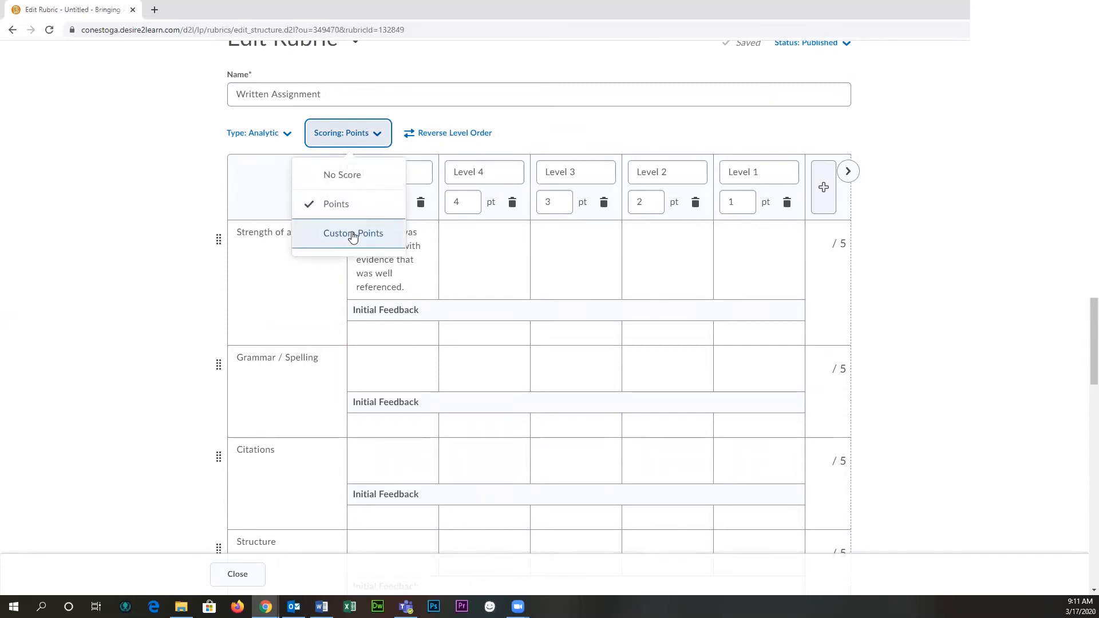
{"action": "left_click", "coordinate": [353, 235]}
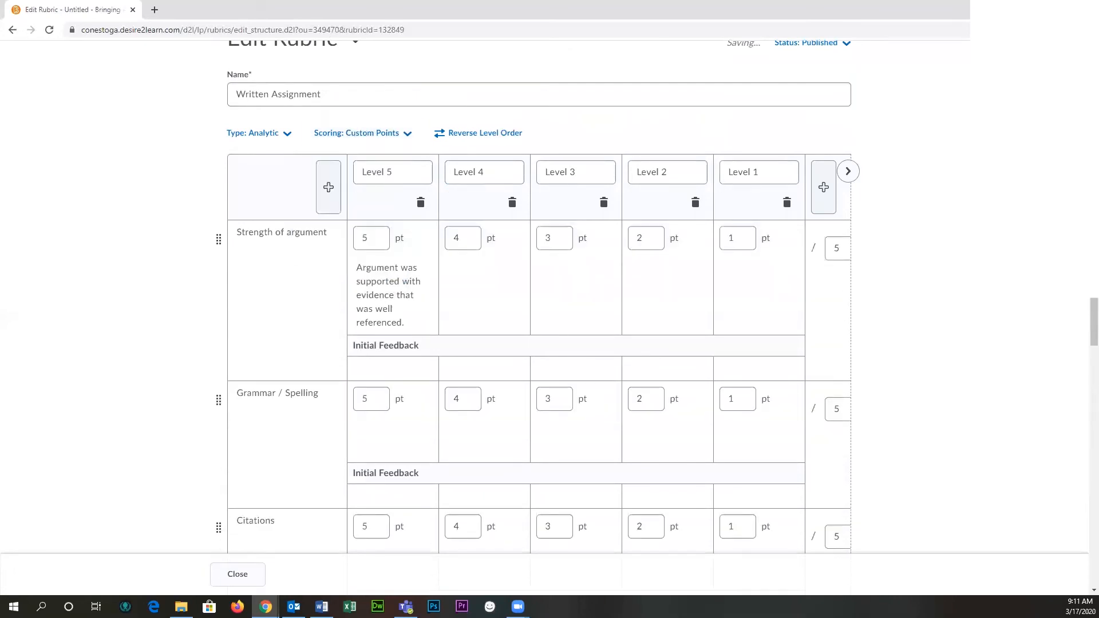
{"action": "left_click", "coordinate": [364, 134]}
{"action": "left_click", "coordinate": [868, 297]}
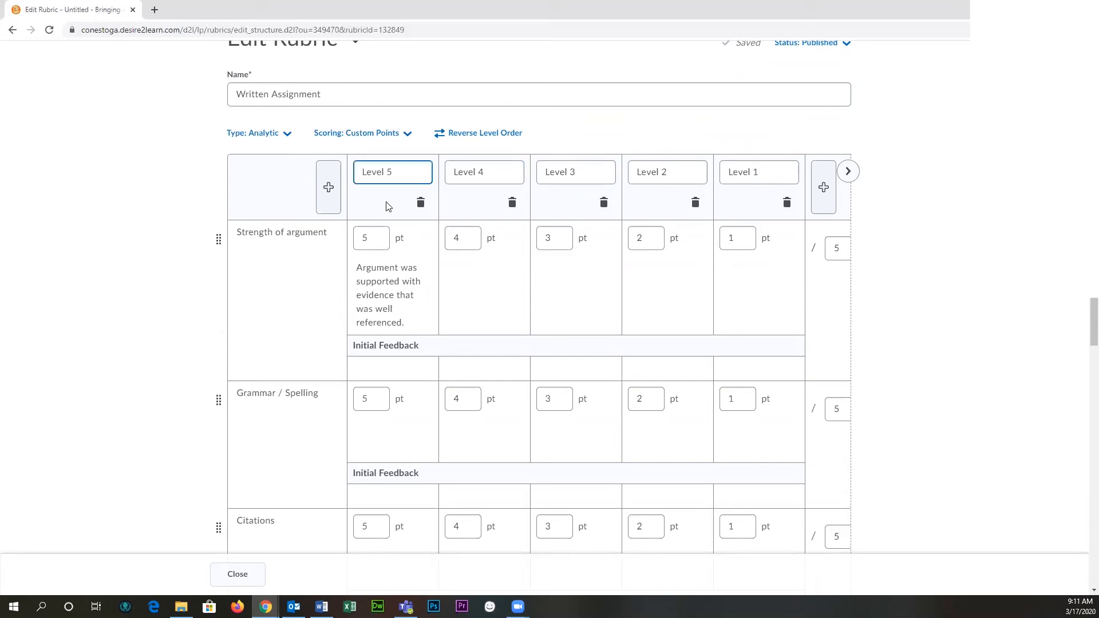
Step: Set the Strength of argument criterion's points to 10, 8, 6, 4 and 2 for Levels 5 through 1
{"action": "scroll", "coordinate": [369, 232], "scroll_direction": "down", "scroll_amount": 3}
{"action": "left_click", "coordinate": [353, 288]}
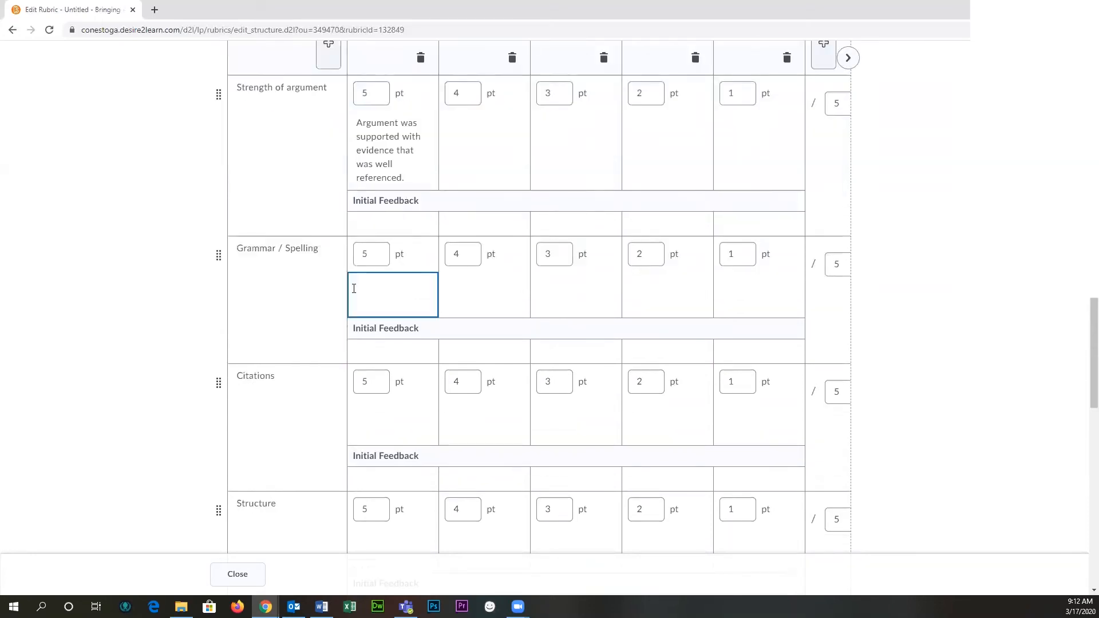
{"action": "scroll", "coordinate": [363, 182], "scroll_direction": "up", "scroll_amount": 1}
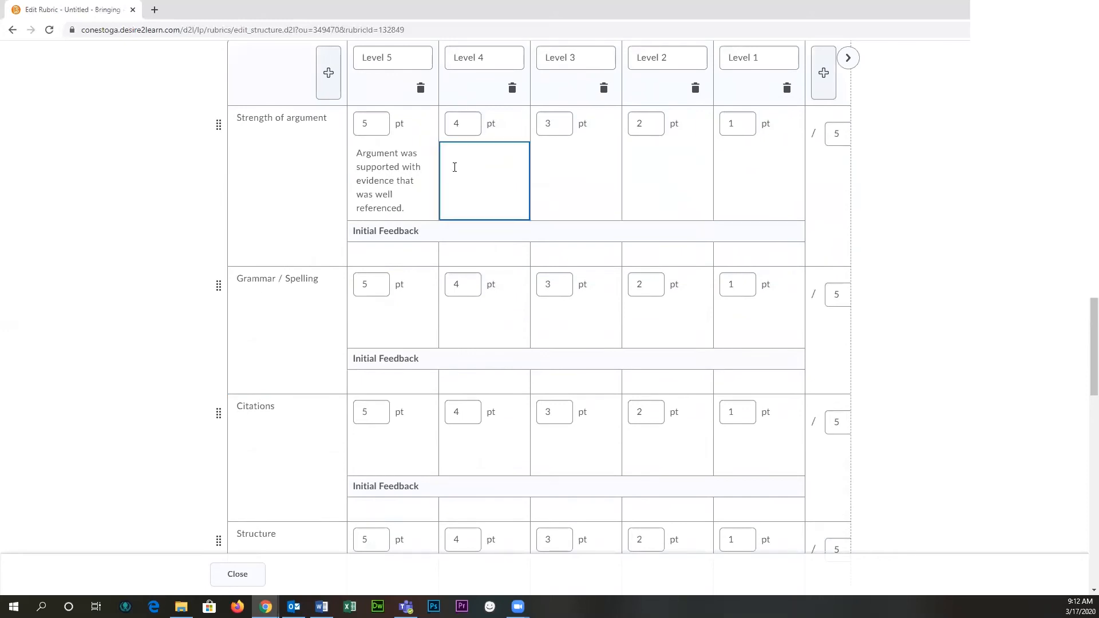
{"action": "double_click", "coordinate": [366, 126]}
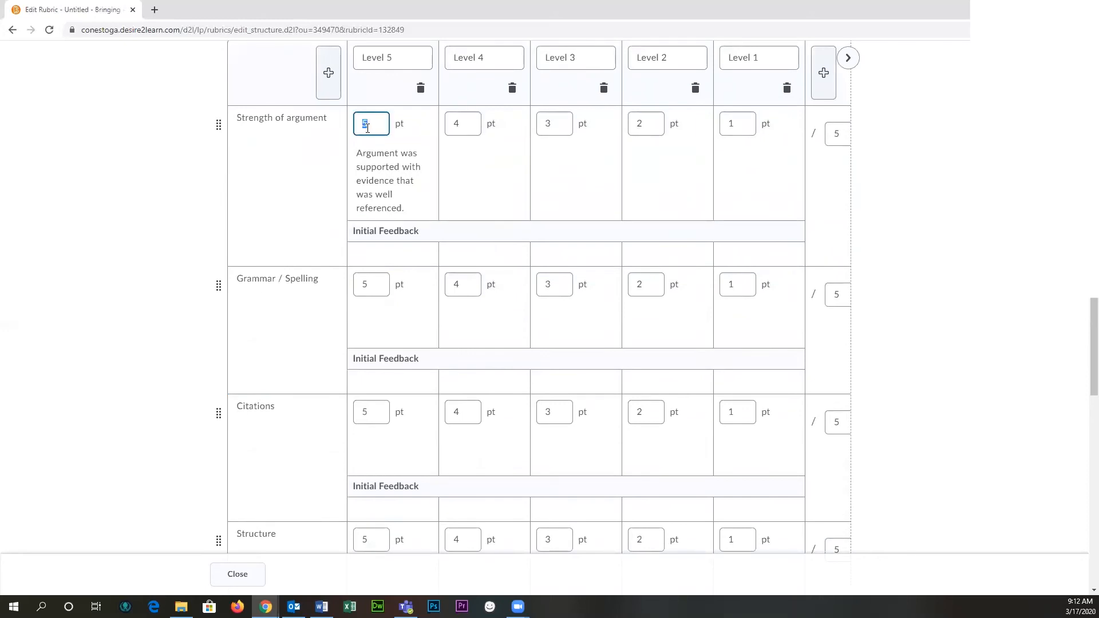
{"action": "type", "text": "10"}
{"action": "left_click", "coordinate": [462, 123]}
{"action": "double_click", "coordinate": [474, 123]}
{"action": "type", "text": "8"}
{"action": "double_click", "coordinate": [552, 123]}
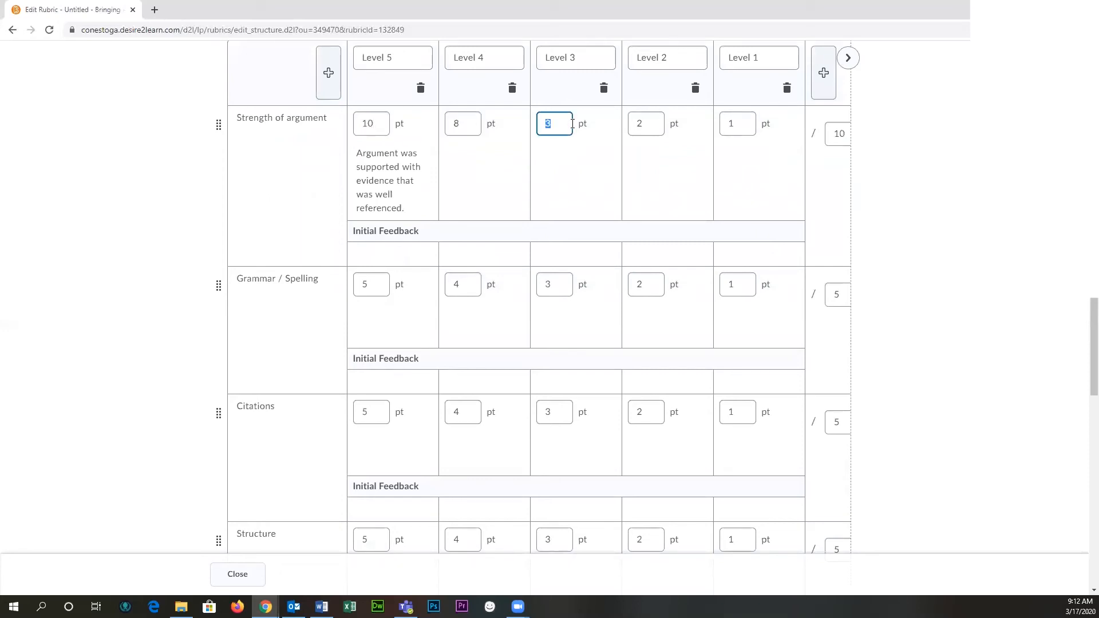
{"action": "type", "text": "6"}
{"action": "double_click", "coordinate": [644, 123]}
{"action": "type", "text": "4"}
{"action": "double_click", "coordinate": [738, 123]}
{"action": "type", "text": "2"}
{"action": "left_click", "coordinate": [896, 137]}
Step: Review the custom points of every criterion and the rubric's total
{"action": "scroll", "coordinate": [611, 252], "scroll_direction": "down", "scroll_amount": 1}
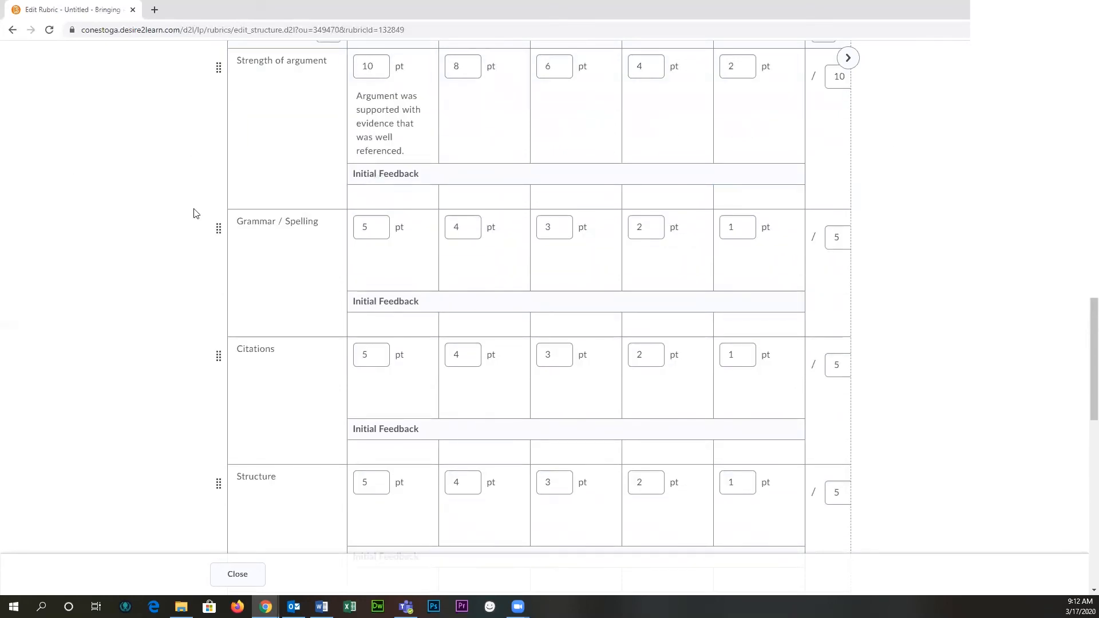
{"action": "scroll", "coordinate": [194, 213], "scroll_direction": "up", "scroll_amount": 2}
{"action": "scroll", "coordinate": [171, 183], "scroll_direction": "down", "scroll_amount": 3}
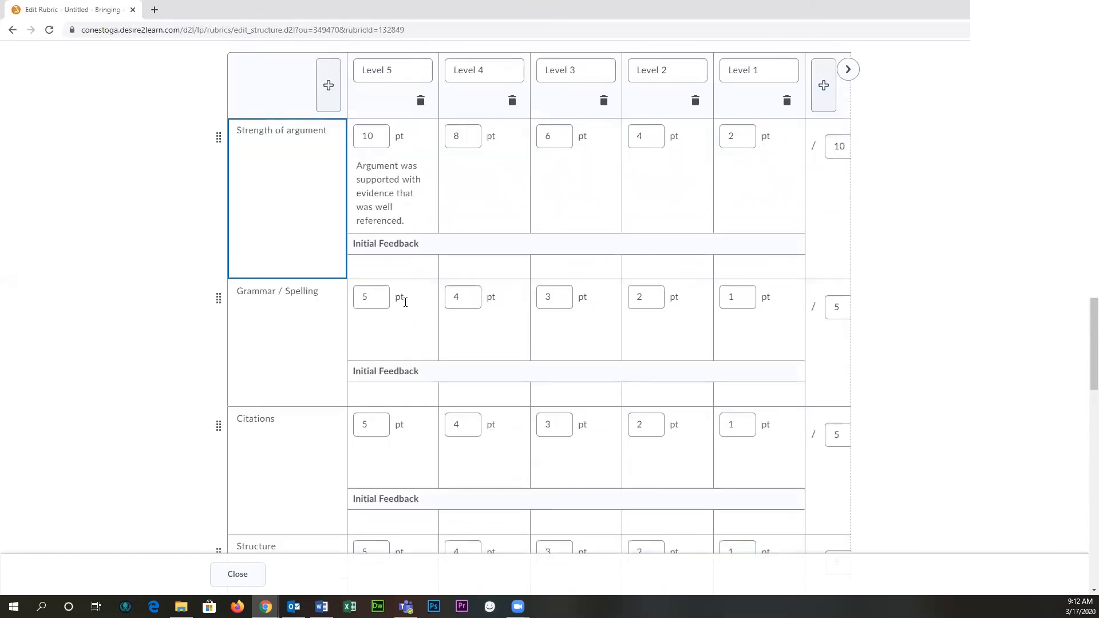
{"action": "scroll", "coordinate": [246, 343], "scroll_direction": "up", "scroll_amount": 2}
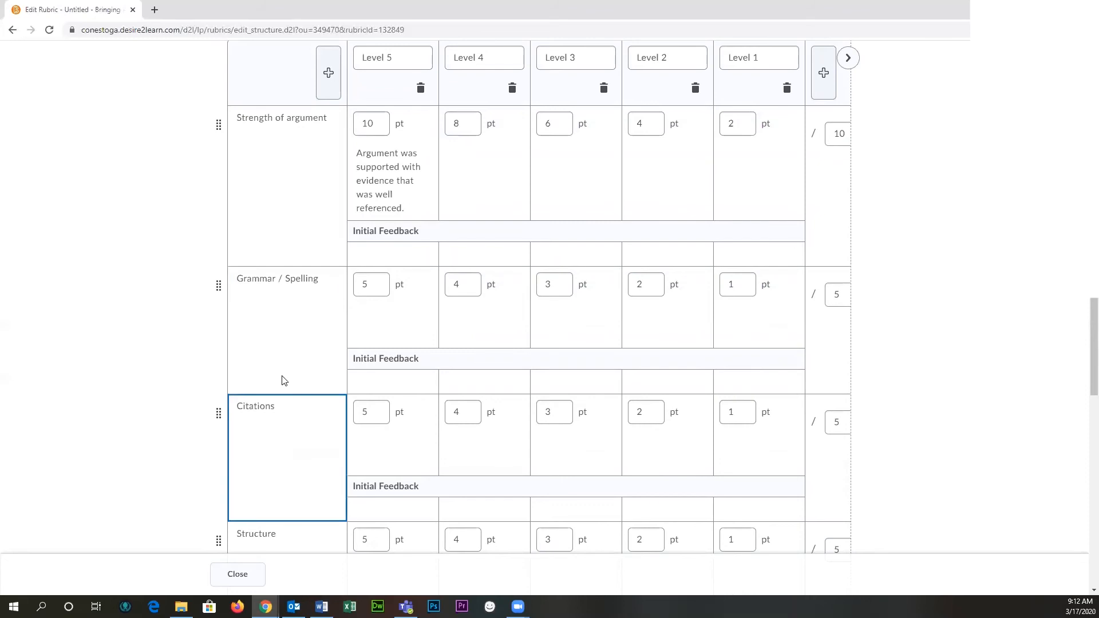
{"action": "scroll", "coordinate": [273, 407], "scroll_direction": "down", "scroll_amount": 1}
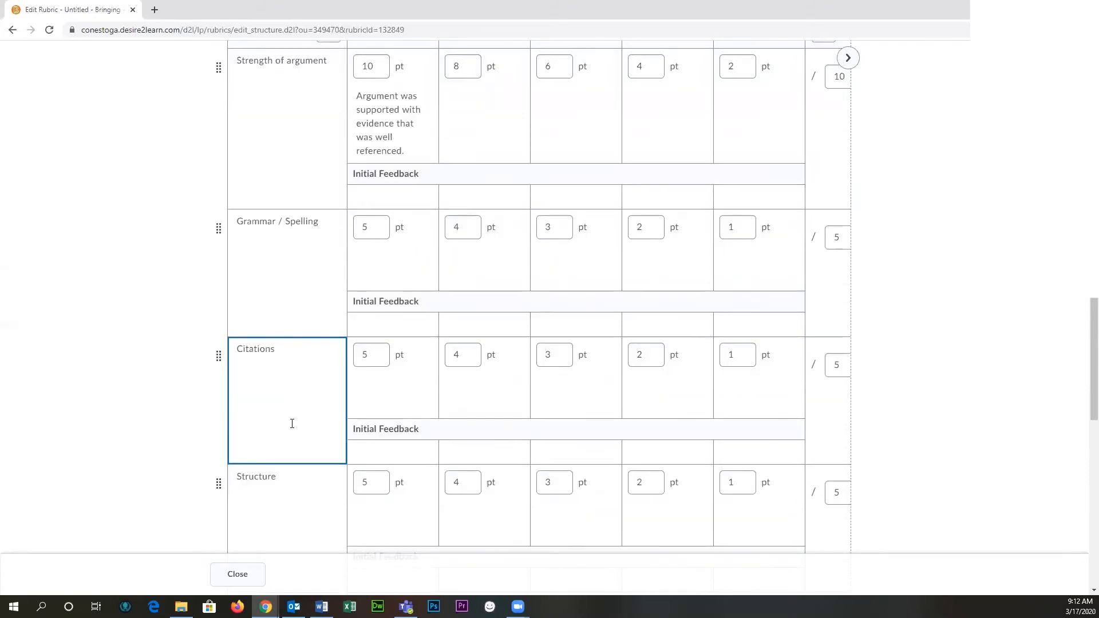
{"action": "scroll", "coordinate": [845, 397], "scroll_direction": "up", "scroll_amount": 2}
{"action": "scroll", "coordinate": [888, 517], "scroll_direction": "down", "scroll_amount": 5}
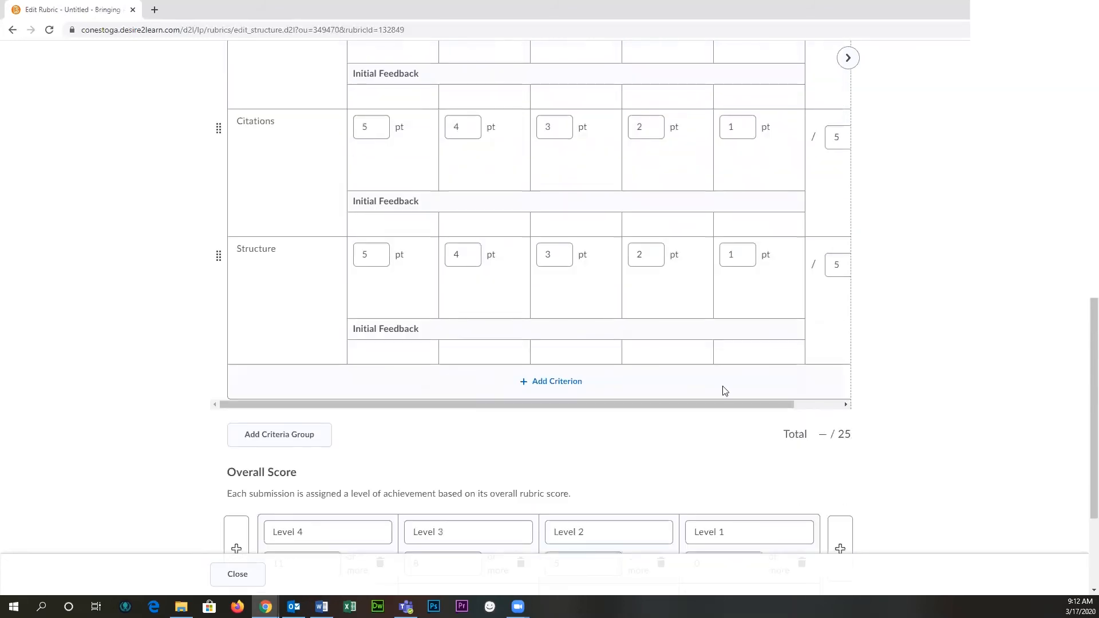
{"action": "scroll", "coordinate": [852, 436], "scroll_direction": "up", "scroll_amount": 1}
{"action": "scroll", "coordinate": [852, 436], "scroll_direction": "up", "scroll_amount": 4}
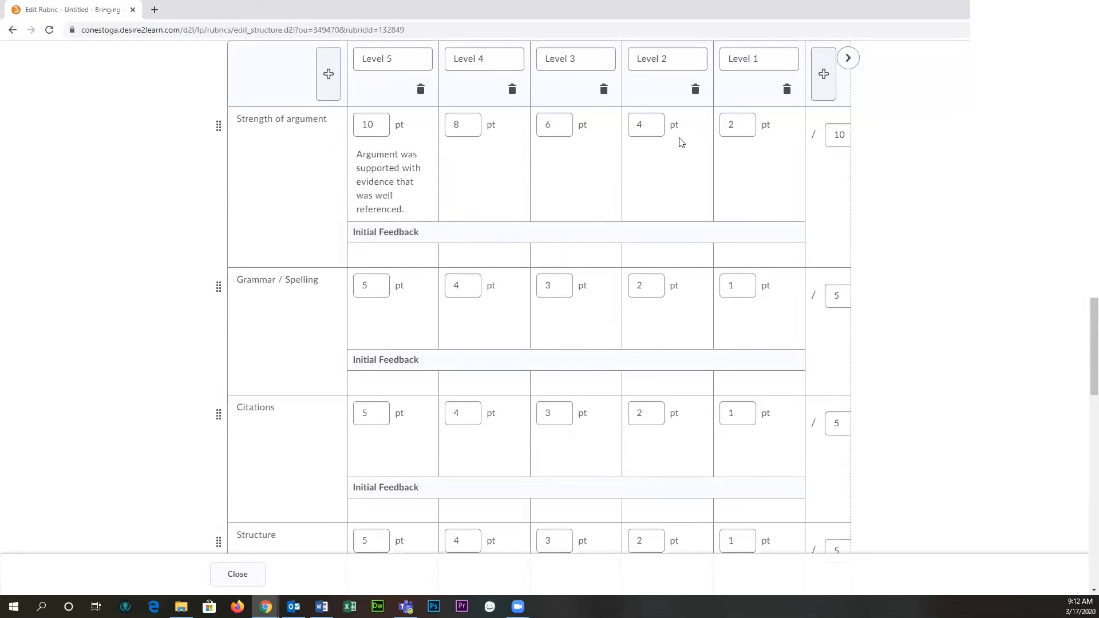
{"action": "scroll", "coordinate": [681, 142], "scroll_direction": "up", "scroll_amount": 2}
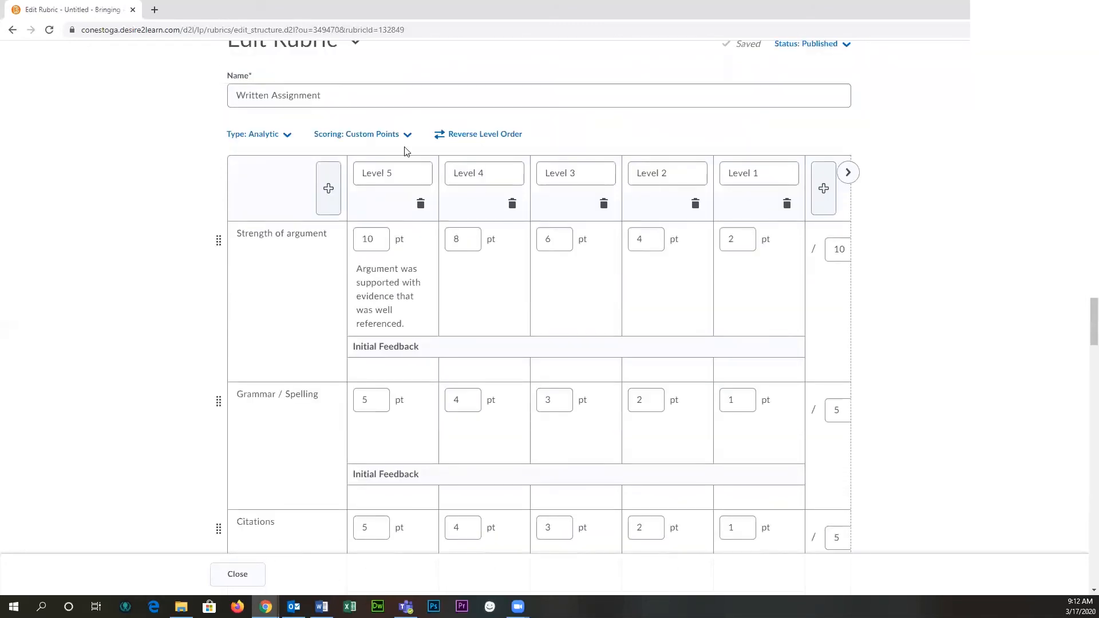
{"action": "scroll", "coordinate": [422, 381], "scroll_direction": "down", "scroll_amount": 3}
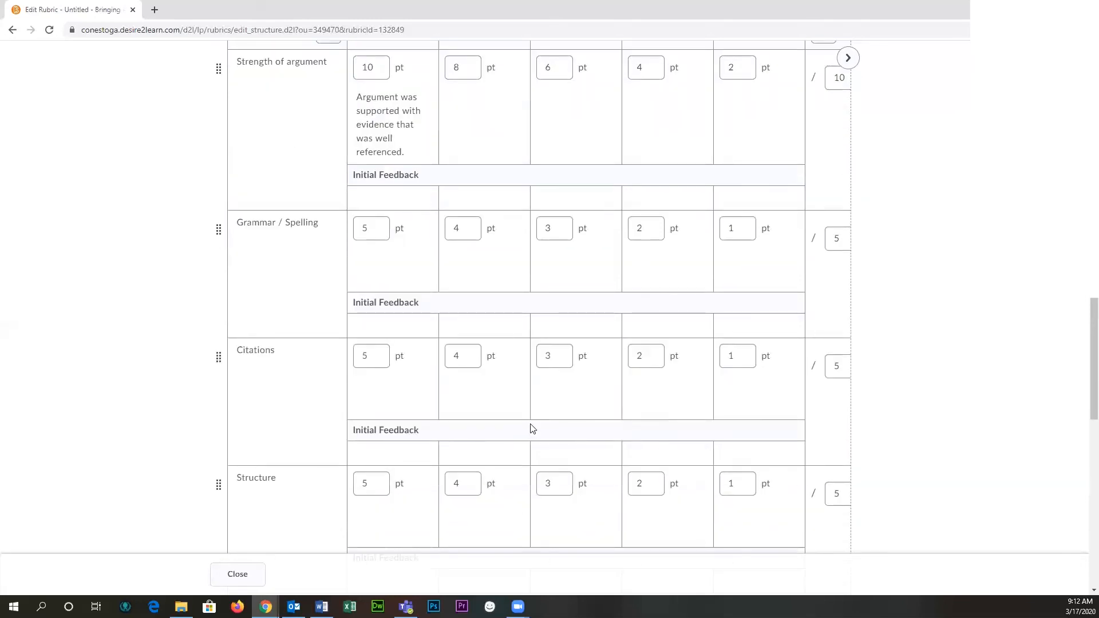
{"action": "scroll", "coordinate": [576, 383], "scroll_direction": "up", "scroll_amount": 3}
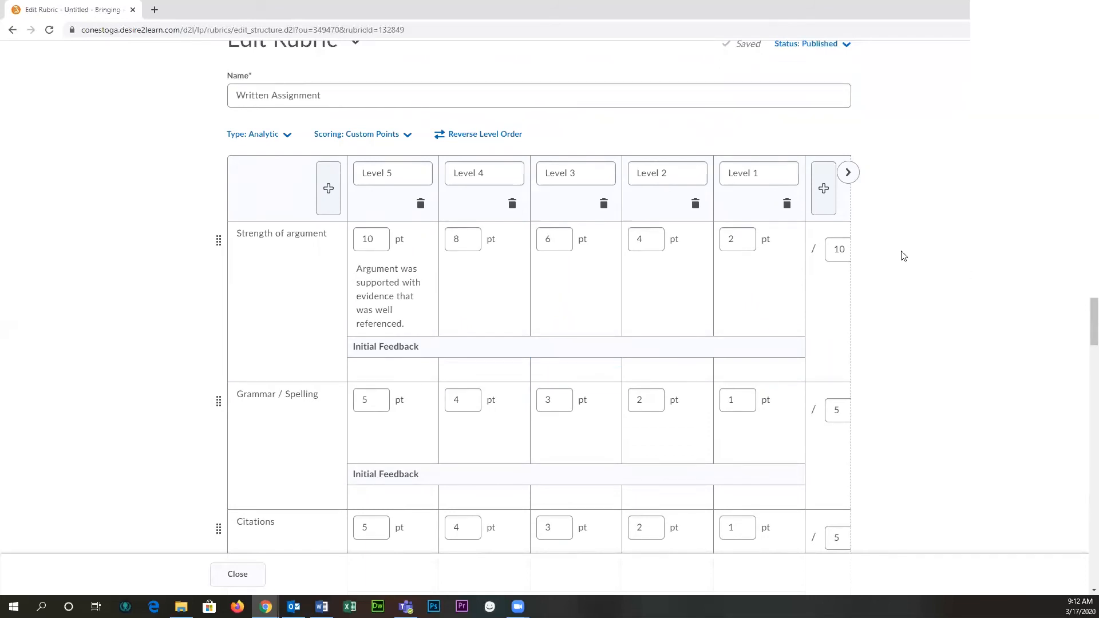
{"action": "scroll", "coordinate": [910, 255], "scroll_direction": "down", "scroll_amount": 3}
{"action": "scroll", "coordinate": [904, 257], "scroll_direction": "up", "scroll_amount": 1}
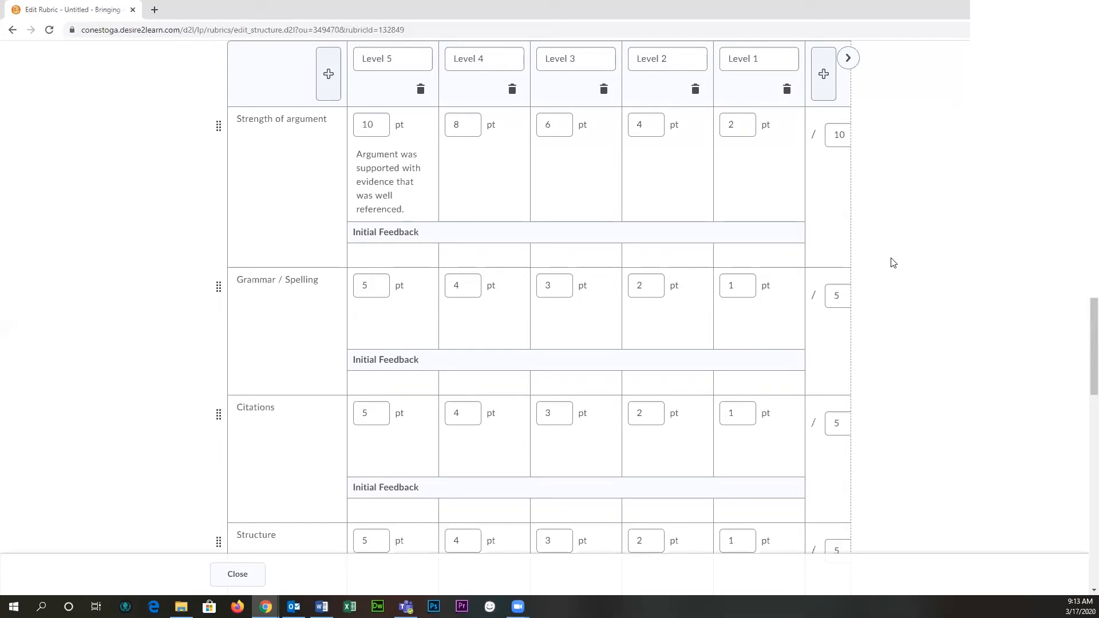
{"action": "scroll", "coordinate": [891, 262], "scroll_direction": "up", "scroll_amount": 2}
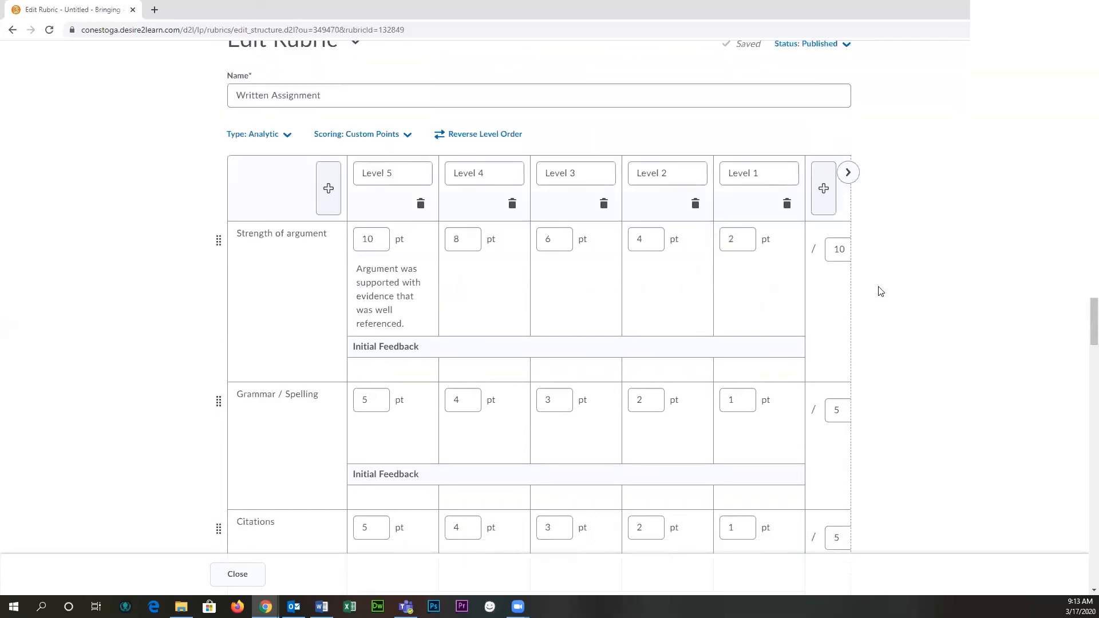
Step: Compare the criteria levels and their points with the achievement levels in the Overall Score section
{"action": "left_click", "coordinate": [371, 239]}
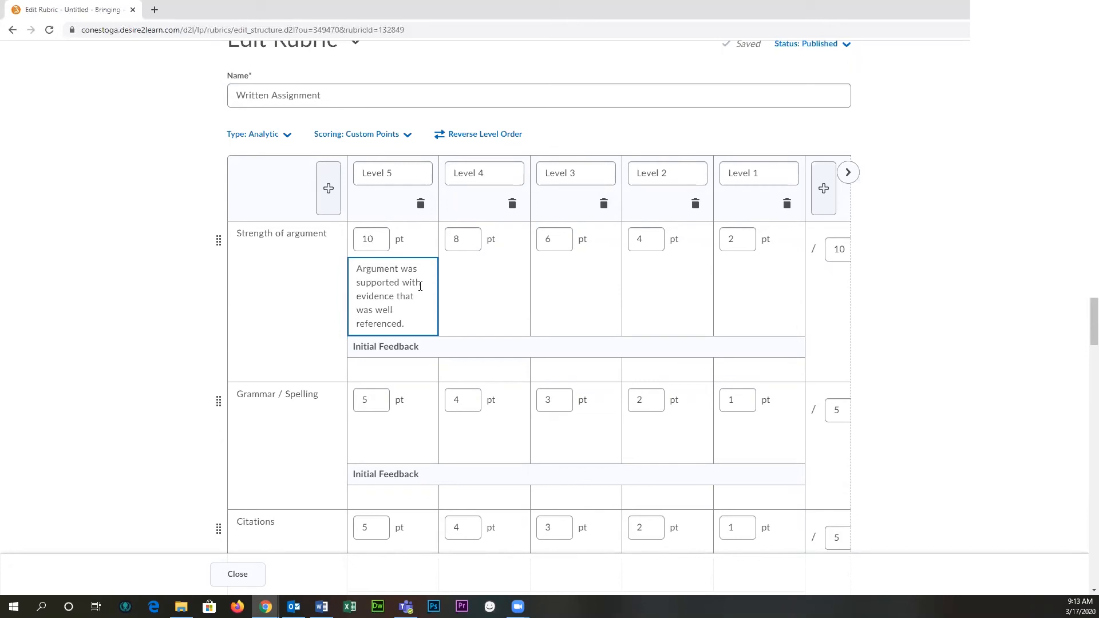
{"action": "left_click", "coordinate": [186, 189]}
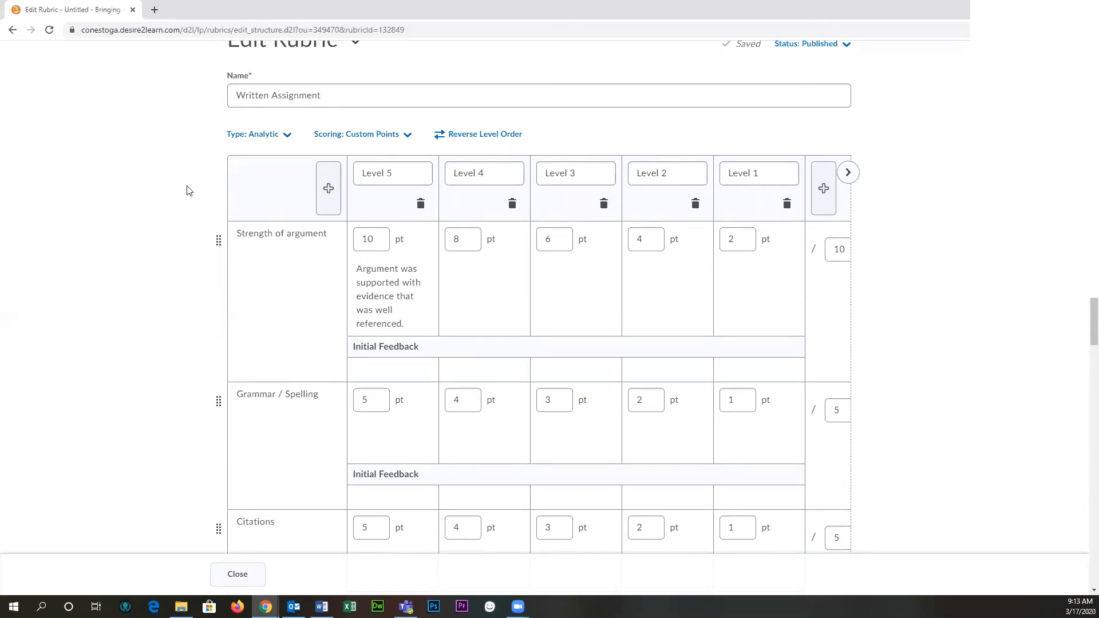
{"action": "scroll", "coordinate": [188, 190], "scroll_direction": "down", "scroll_amount": 10}
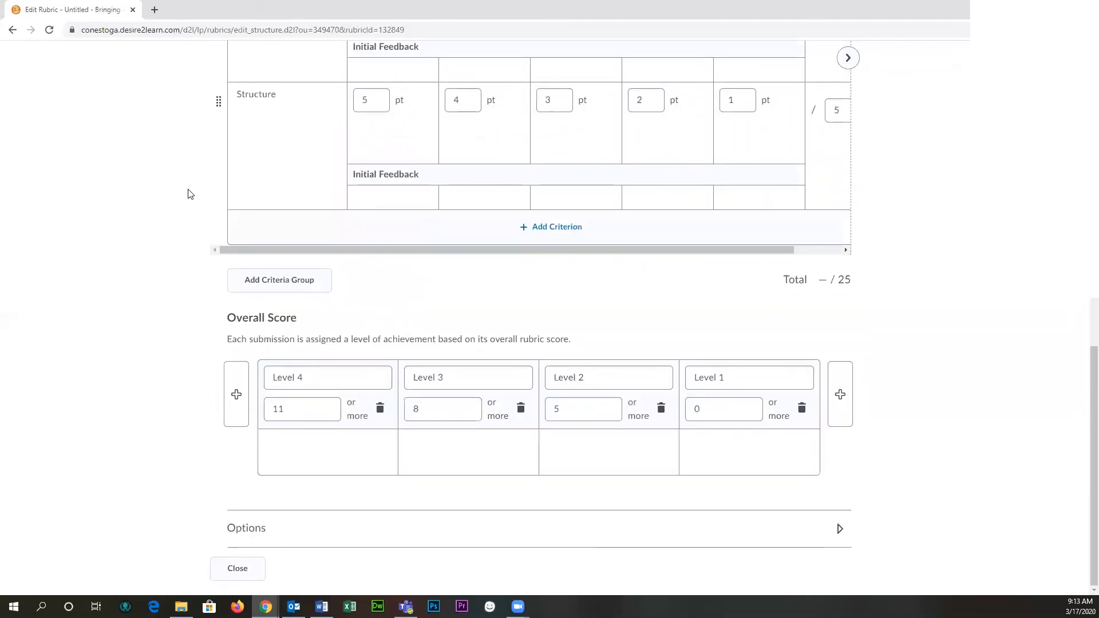
{"action": "scroll", "coordinate": [190, 195], "scroll_direction": "up", "scroll_amount": 10}
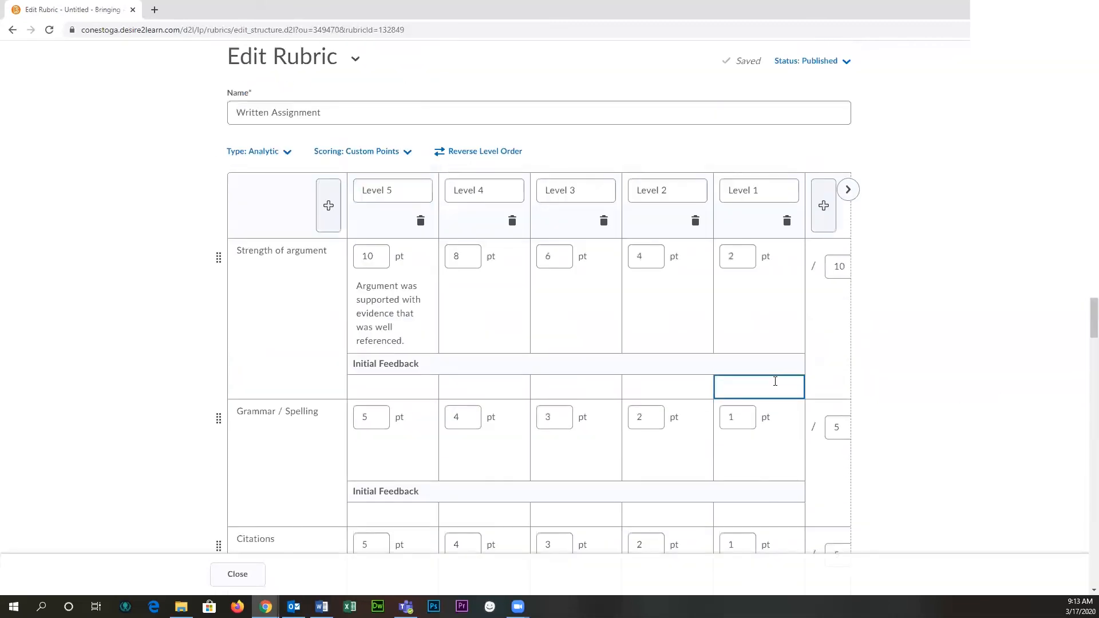
{"action": "scroll", "coordinate": [878, 351], "scroll_direction": "down", "scroll_amount": 7}
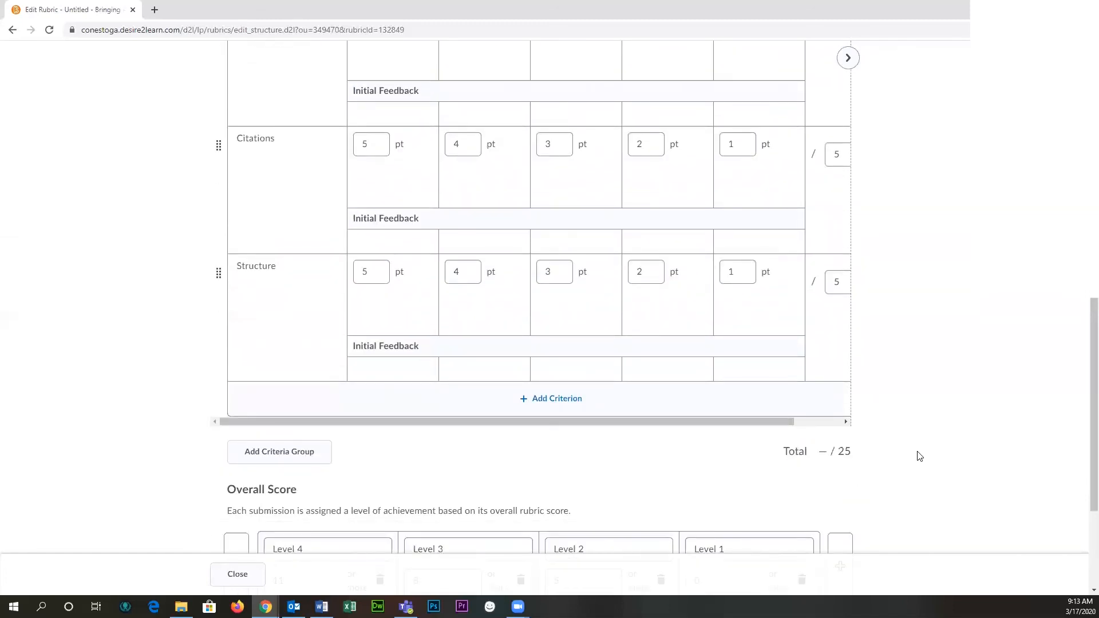
{"action": "scroll", "coordinate": [919, 456], "scroll_direction": "up", "scroll_amount": 5}
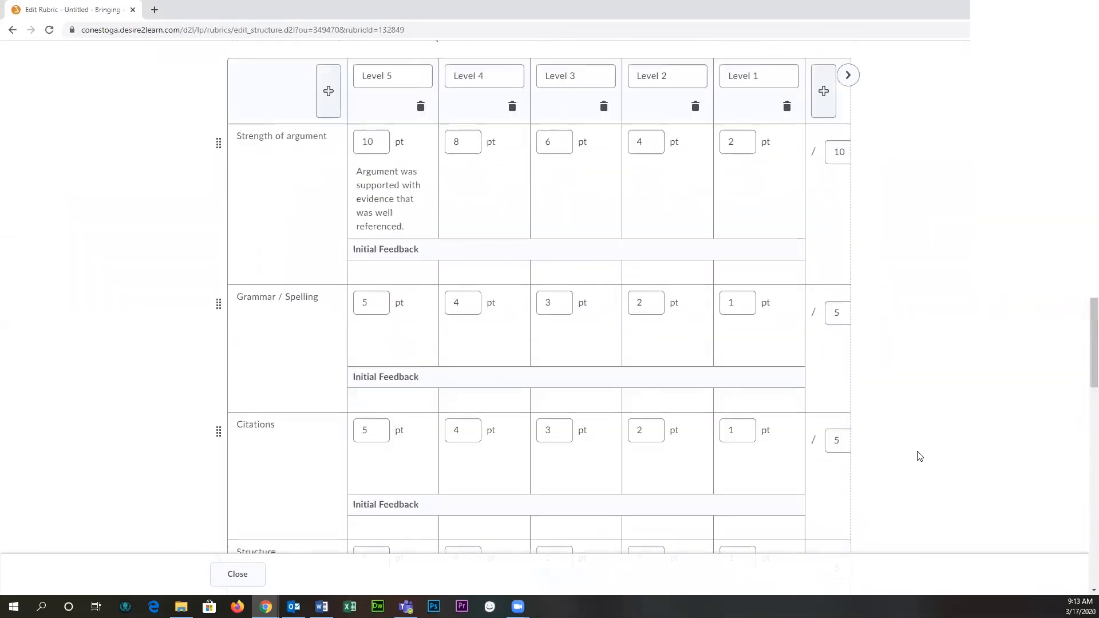
{"action": "scroll", "coordinate": [919, 457], "scroll_direction": "down", "scroll_amount": 8}
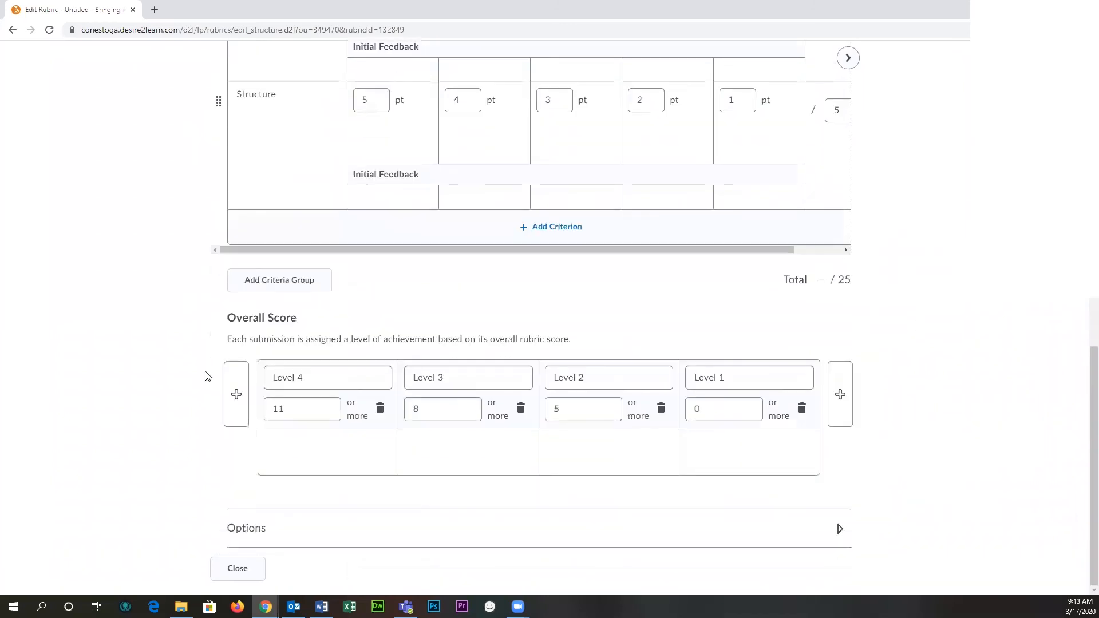
{"action": "left_click_drag", "start_coordinate": [216, 324], "coordinate": [389, 319]}
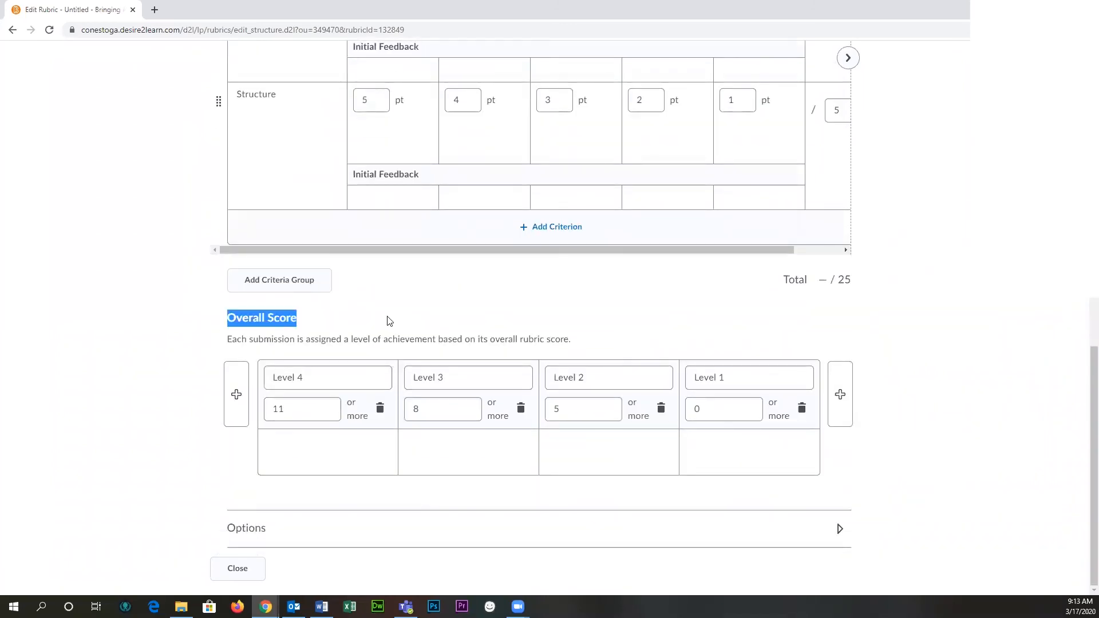
{"action": "left_click", "coordinate": [389, 321]}
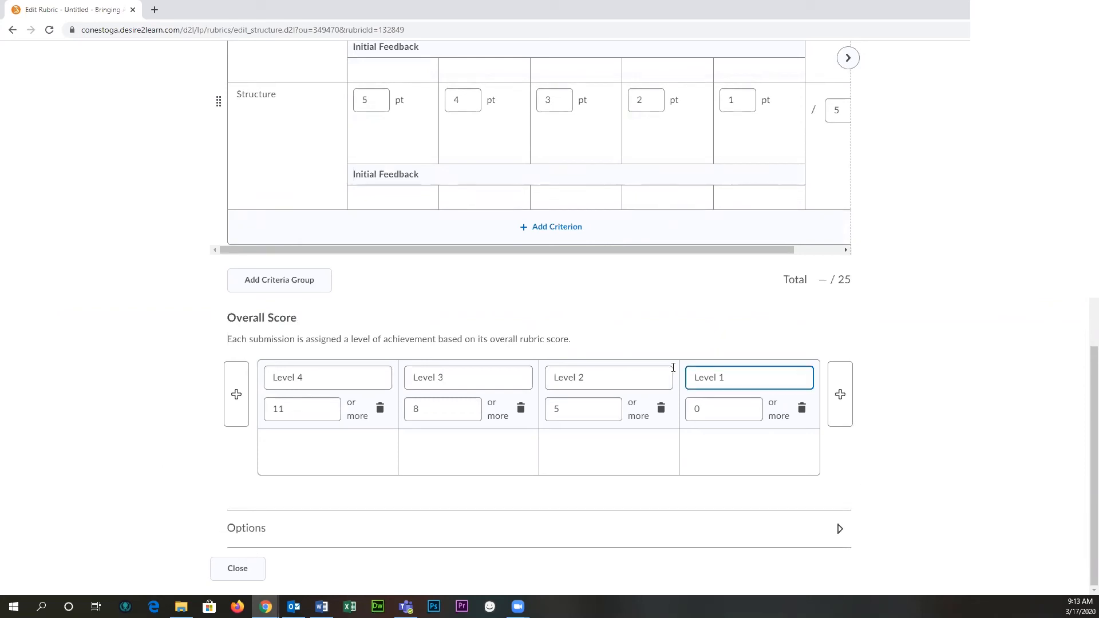
Step: Add an achievement level above Level 4 in the Overall Score section and name it "Level 5"
{"action": "triple_click", "coordinate": [323, 376]}
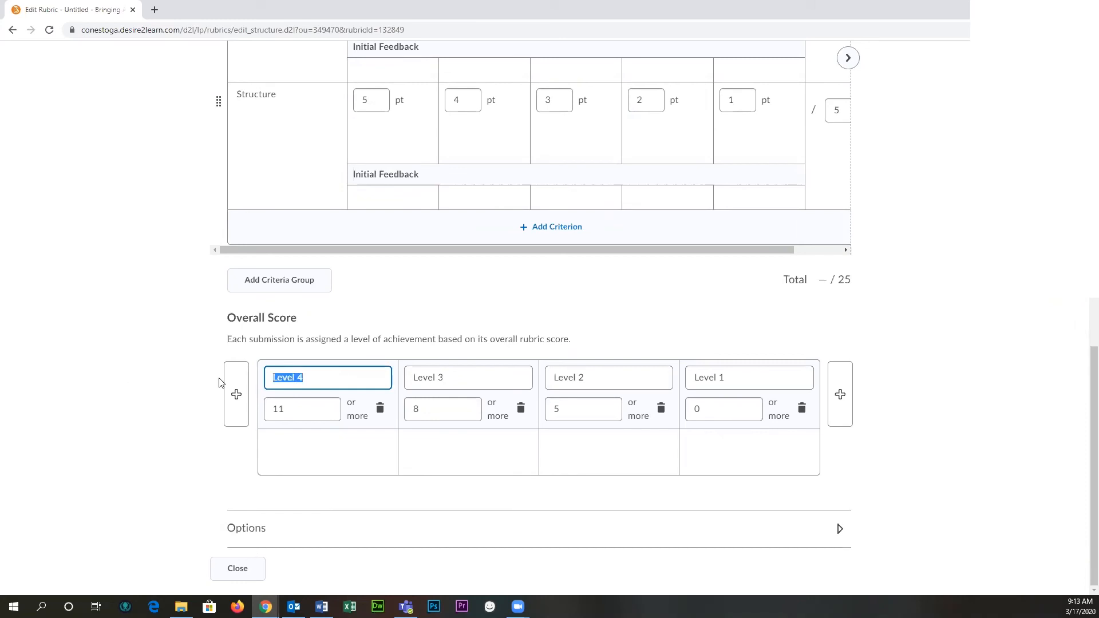
{"action": "left_click", "coordinate": [236, 394]}
{"action": "triple_click", "coordinate": [299, 378]}
{"action": "type", "text": "Level 5"}
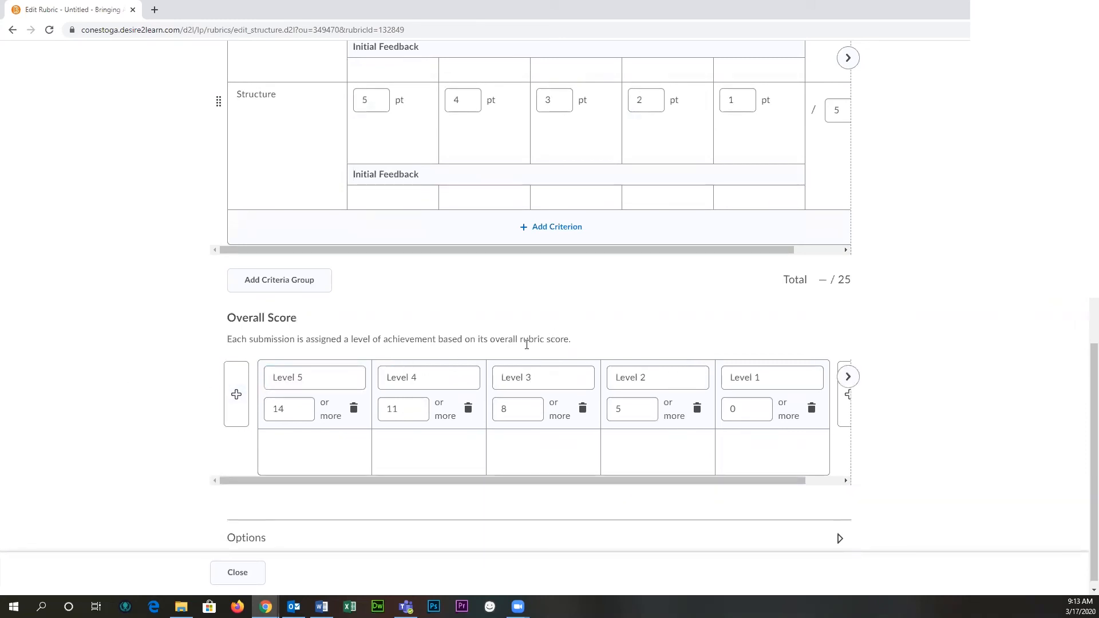
Step: Examine the minimum score thresholds of the Overall Score levels against the rubric's total points
{"action": "double_click", "coordinate": [292, 408]}
{"action": "left_click", "coordinate": [394, 405]}
{"action": "left_click_drag", "start_coordinate": [397, 406], "coordinate": [353, 408]}
{"action": "left_click_drag", "start_coordinate": [528, 407], "coordinate": [470, 416]}
{"action": "left_click_drag", "start_coordinate": [632, 408], "coordinate": [578, 413]}
{"action": "scroll", "coordinate": [608, 282], "scroll_direction": "up", "scroll_amount": 4}
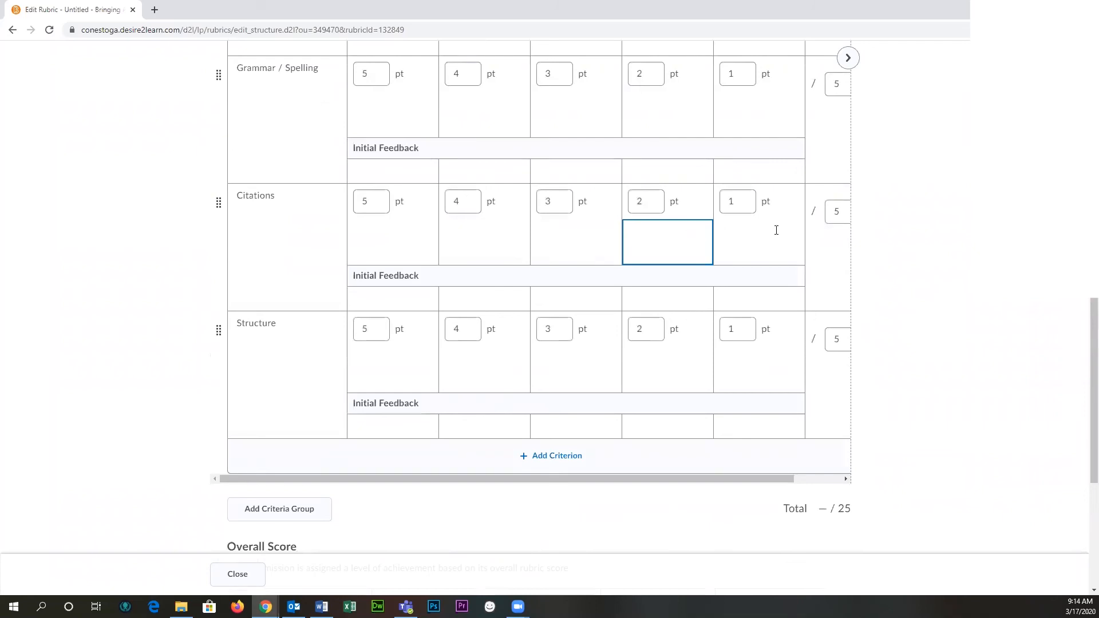
{"action": "scroll", "coordinate": [815, 226], "scroll_direction": "down", "scroll_amount": 4}
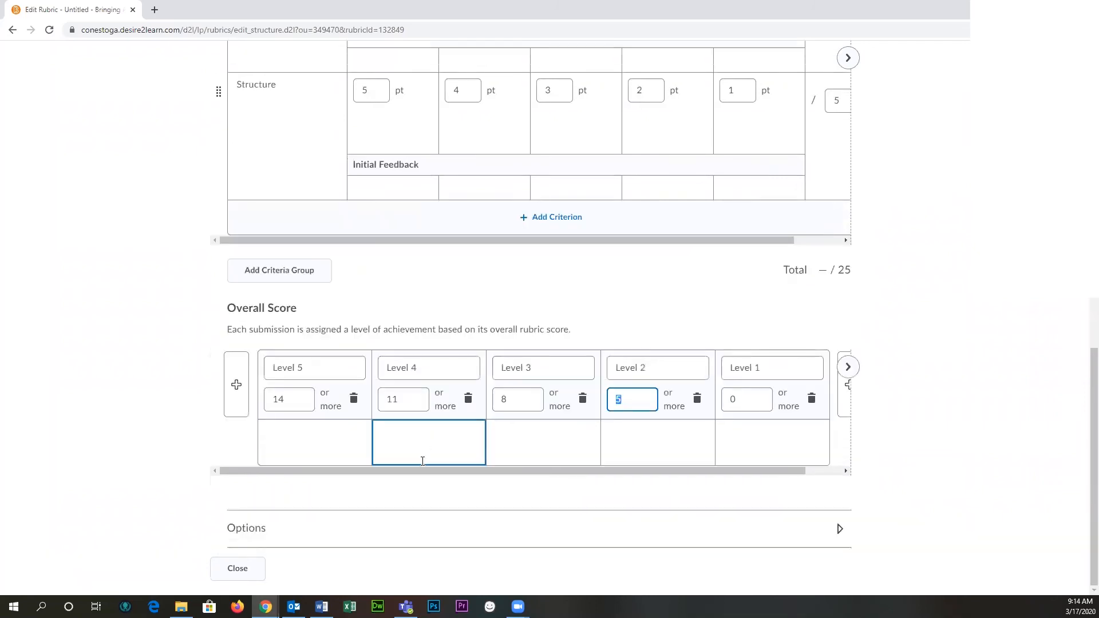
Step: Compare the Level 5 and Level 4 points across all four criteria to work out the overall Level 5 threshold
{"action": "left_click_drag", "start_coordinate": [303, 400], "coordinate": [176, 407]}
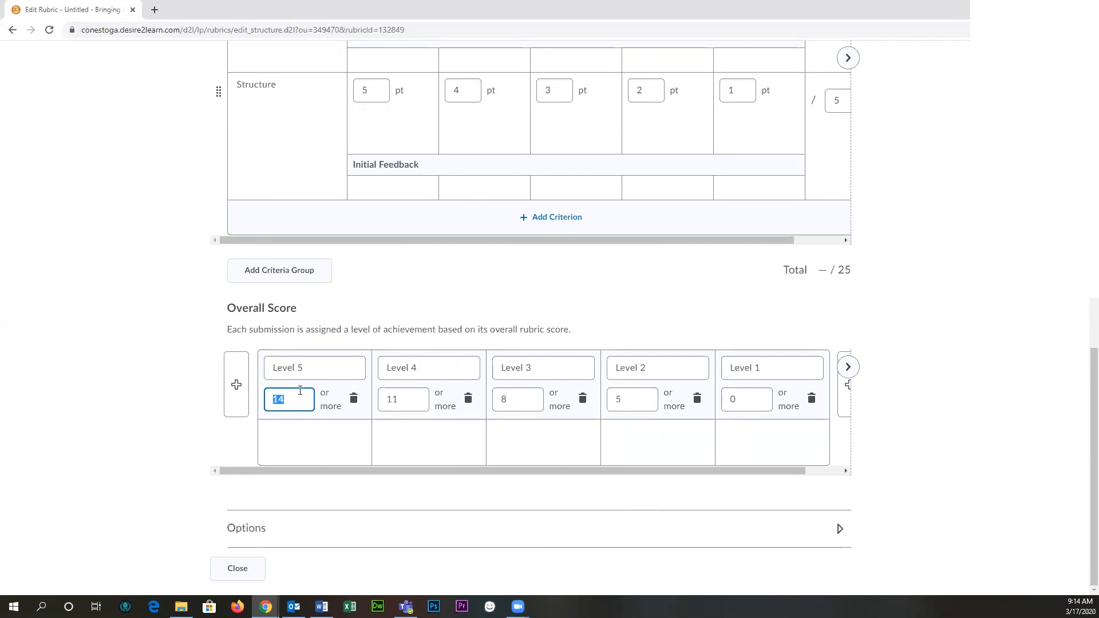
{"action": "scroll", "coordinate": [371, 330], "scroll_direction": "up", "scroll_amount": 8}
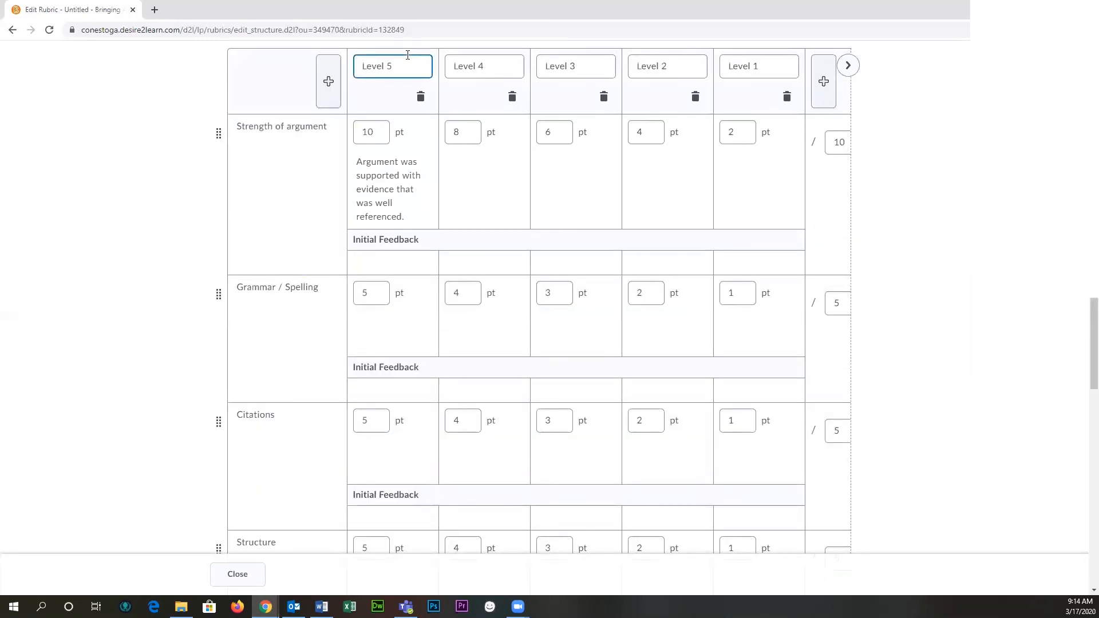
{"action": "key", "text": "Tab"}
{"action": "scroll", "coordinate": [404, 437], "scroll_direction": "down", "scroll_amount": 4}
{"action": "scroll", "coordinate": [392, 325], "scroll_direction": "down", "scroll_amount": 2}
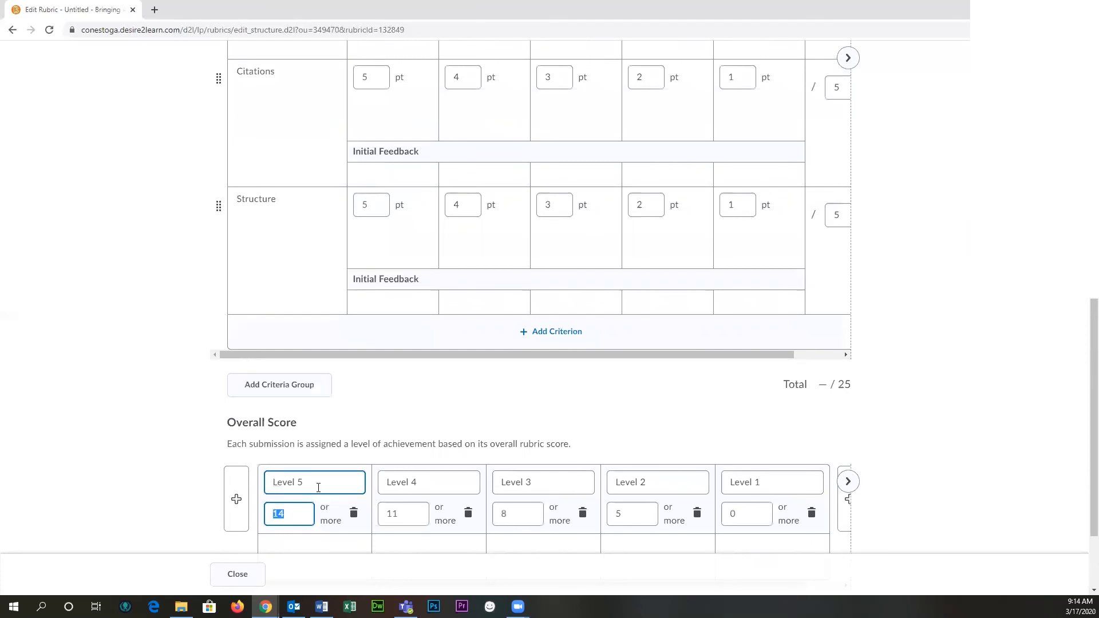
{"action": "scroll", "coordinate": [318, 487], "scroll_direction": "up", "scroll_amount": 7}
{"action": "scroll", "coordinate": [316, 488], "scroll_direction": "down", "scroll_amount": 1}
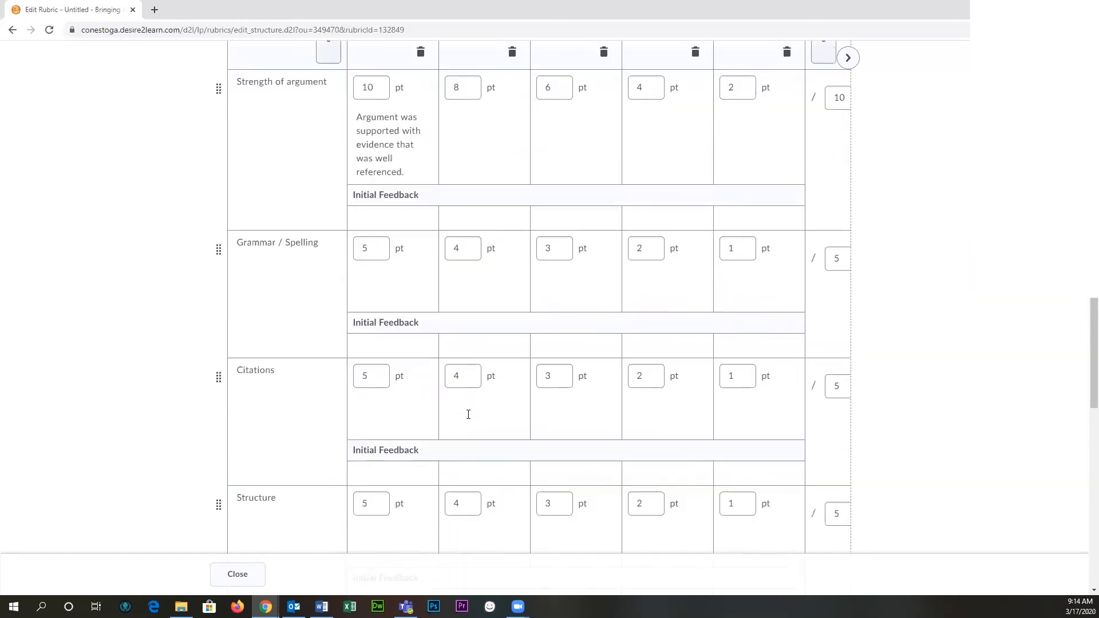
{"action": "scroll", "coordinate": [469, 409], "scroll_direction": "down", "scroll_amount": 4}
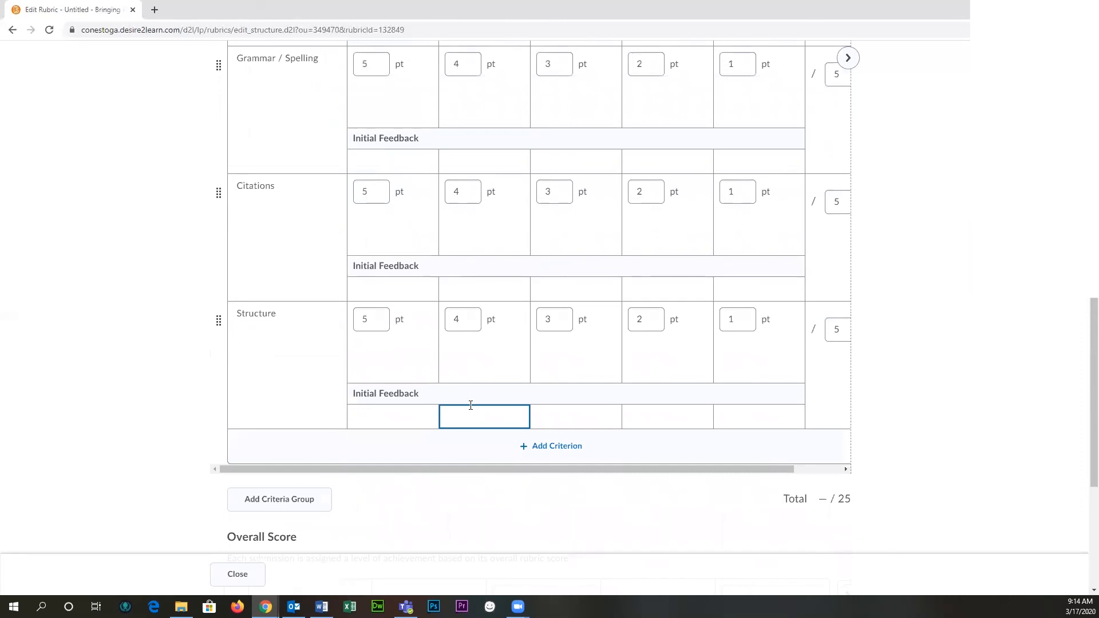
{"action": "scroll", "coordinate": [487, 229], "scroll_direction": "up", "scroll_amount": 7}
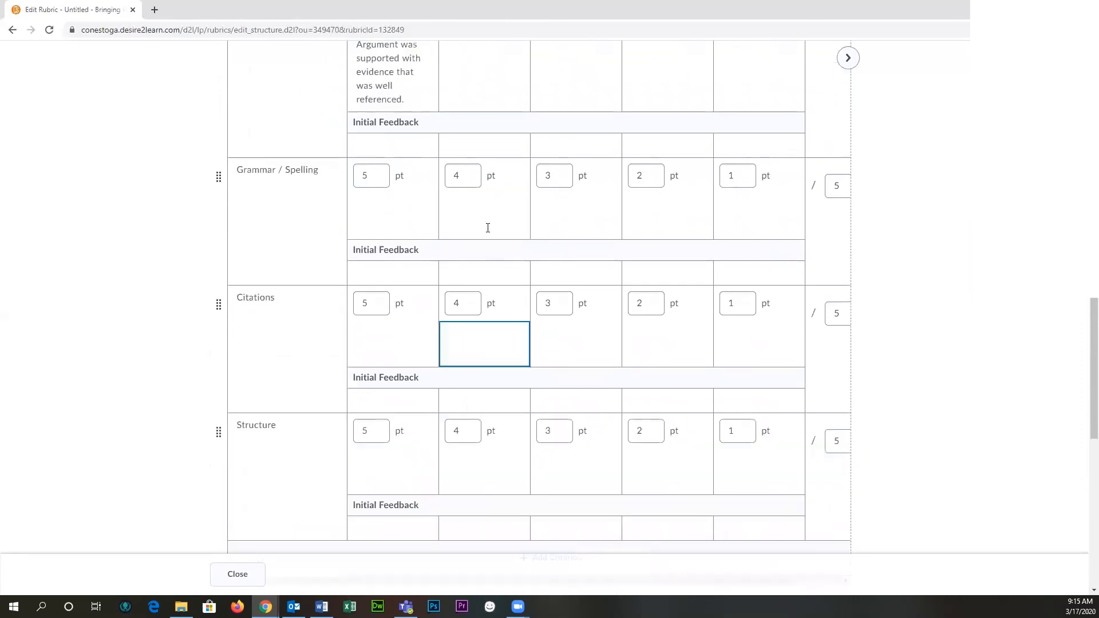
{"action": "scroll", "coordinate": [467, 284], "scroll_direction": "down", "scroll_amount": 3}
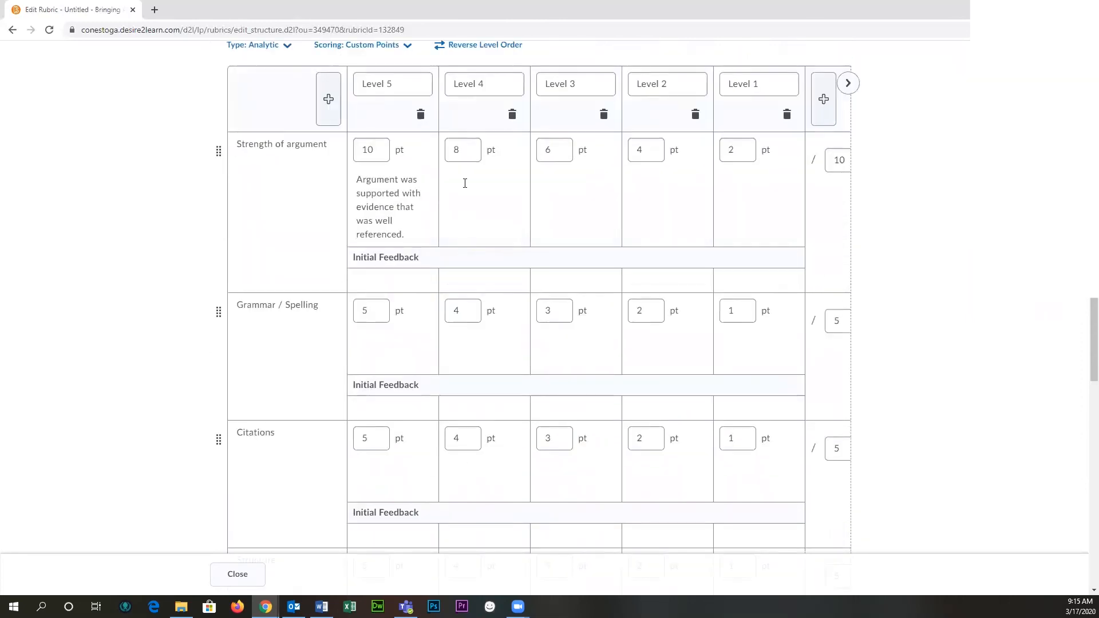
{"action": "scroll", "coordinate": [466, 281], "scroll_direction": "down", "scroll_amount": 4}
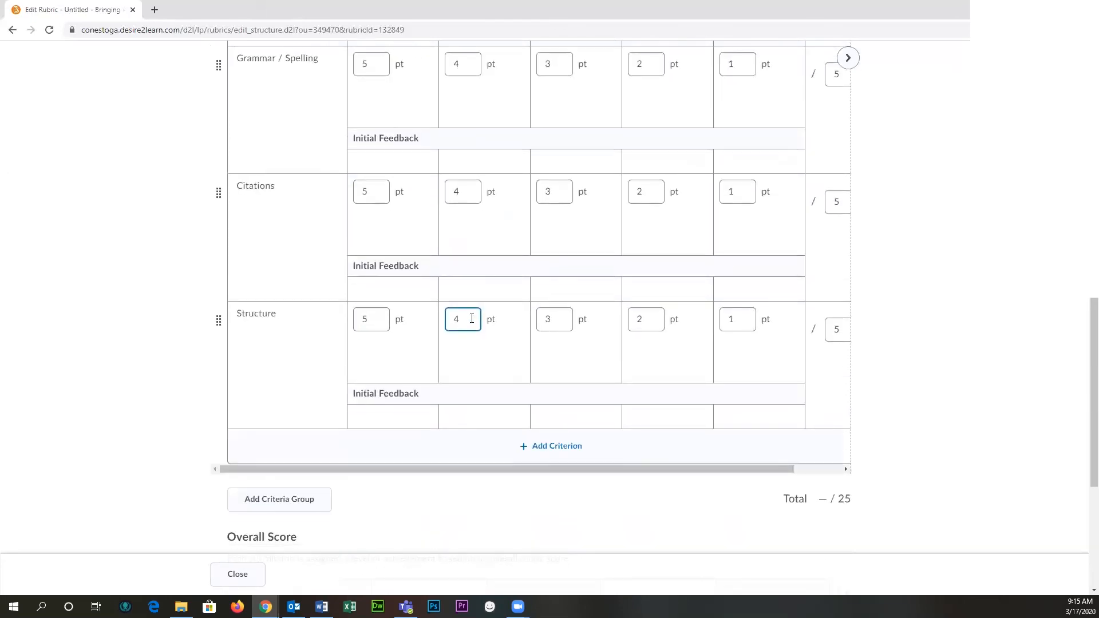
{"action": "scroll", "coordinate": [456, 316], "scroll_direction": "up", "scroll_amount": 4}
{"action": "scroll", "coordinate": [443, 361], "scroll_direction": "down", "scroll_amount": 4}
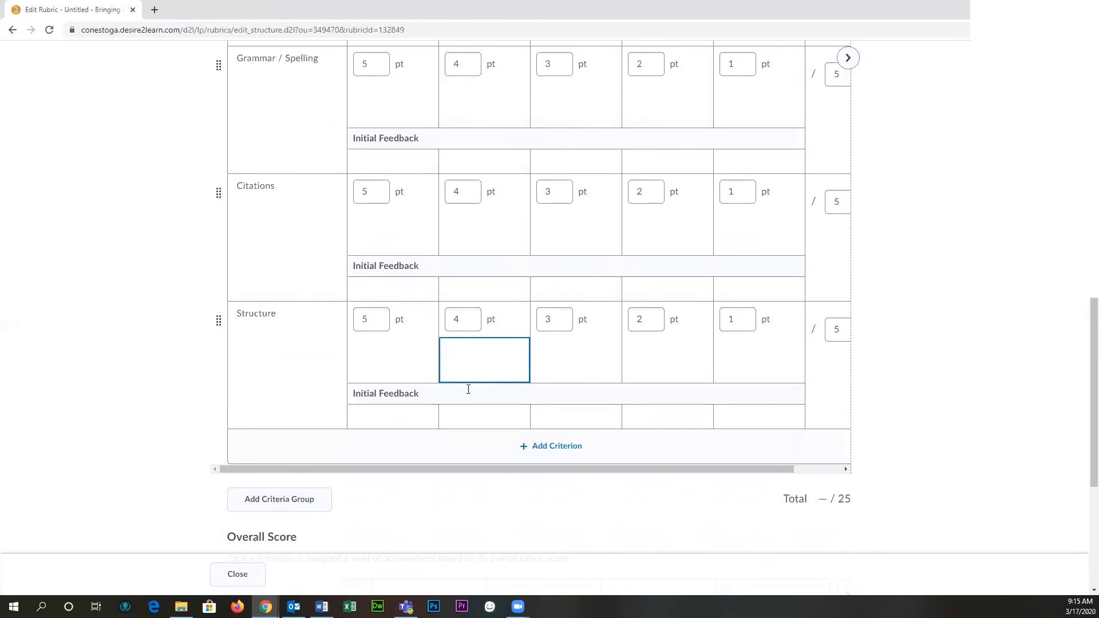
Step: Set the minimum score of Level 5 in the Overall Score section to 21
{"action": "scroll", "coordinate": [468, 390], "scroll_direction": "down", "scroll_amount": 4}
{"action": "double_click", "coordinate": [281, 401]}
{"action": "left_click", "coordinate": [283, 403]}
{"action": "type", "text": "231"}
{"action": "key", "text": "ctrl+a"}
{"action": "type", "text": "21"}
{"action": "left_click", "coordinate": [181, 359]}
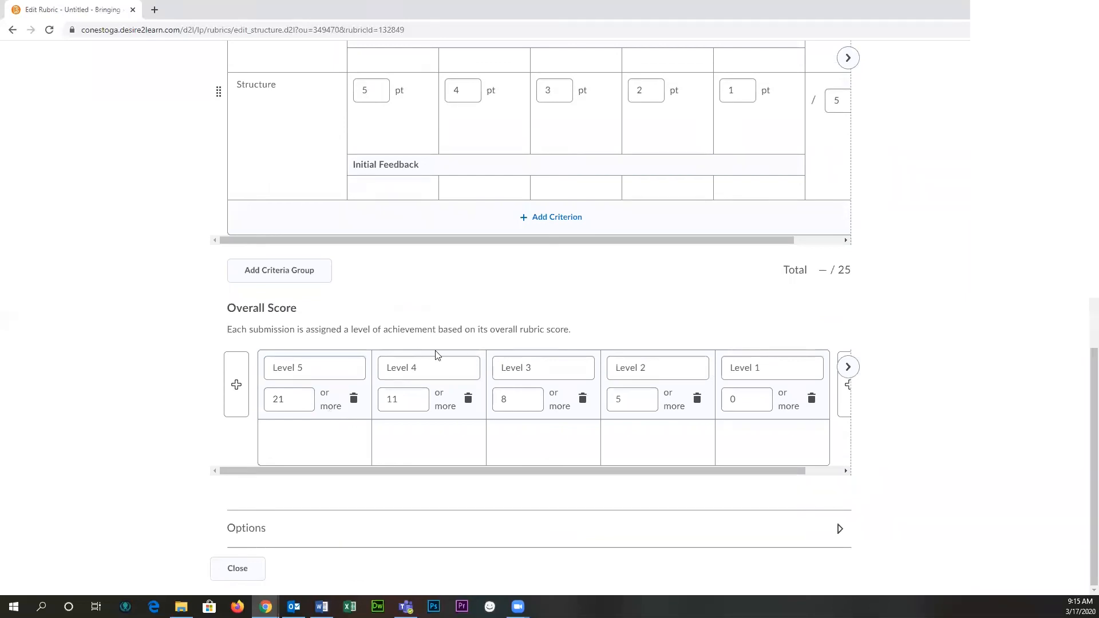
Step: Check the criteria's Level 3 points and set the minimum score of Level 4 in the Overall Score section to 16
{"action": "scroll", "coordinate": [436, 355], "scroll_direction": "up", "scroll_amount": 8}
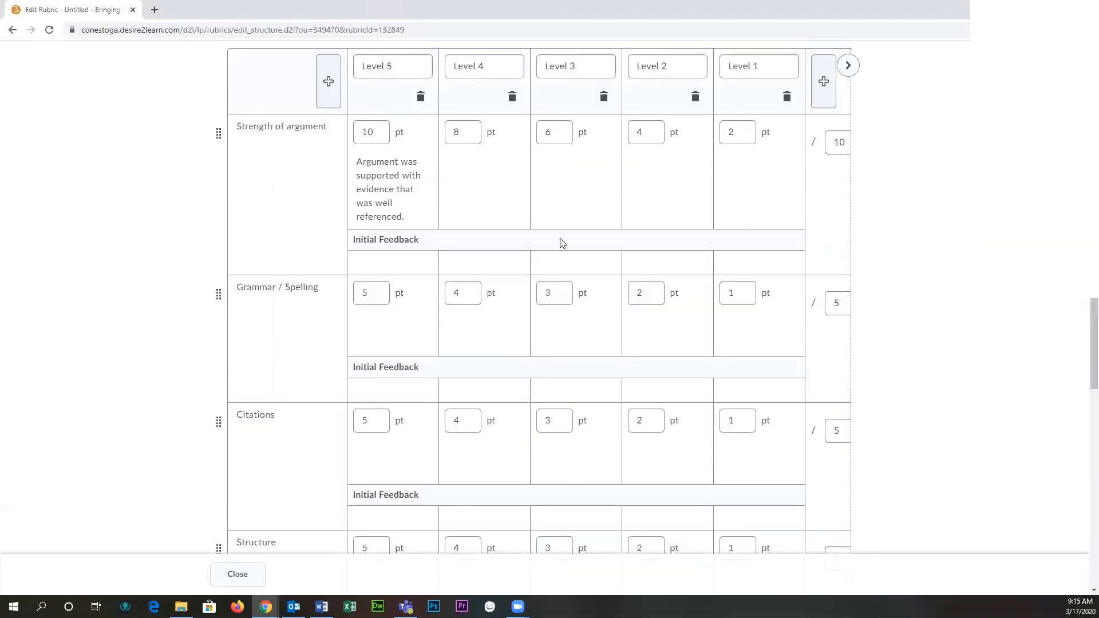
{"action": "scroll", "coordinate": [561, 229], "scroll_direction": "down", "scroll_amount": 1}
{"action": "scroll", "coordinate": [573, 338], "scroll_direction": "down", "scroll_amount": 1}
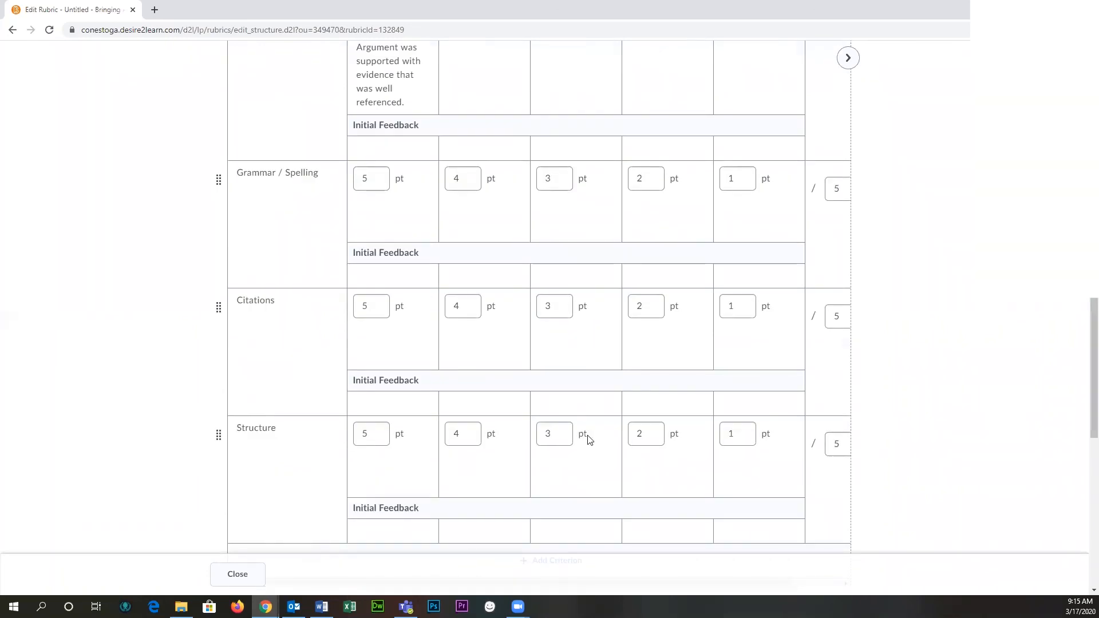
{"action": "scroll", "coordinate": [586, 439], "scroll_direction": "down", "scroll_amount": 5}
{"action": "left_click", "coordinate": [406, 456]}
{"action": "double_click", "coordinate": [404, 453]}
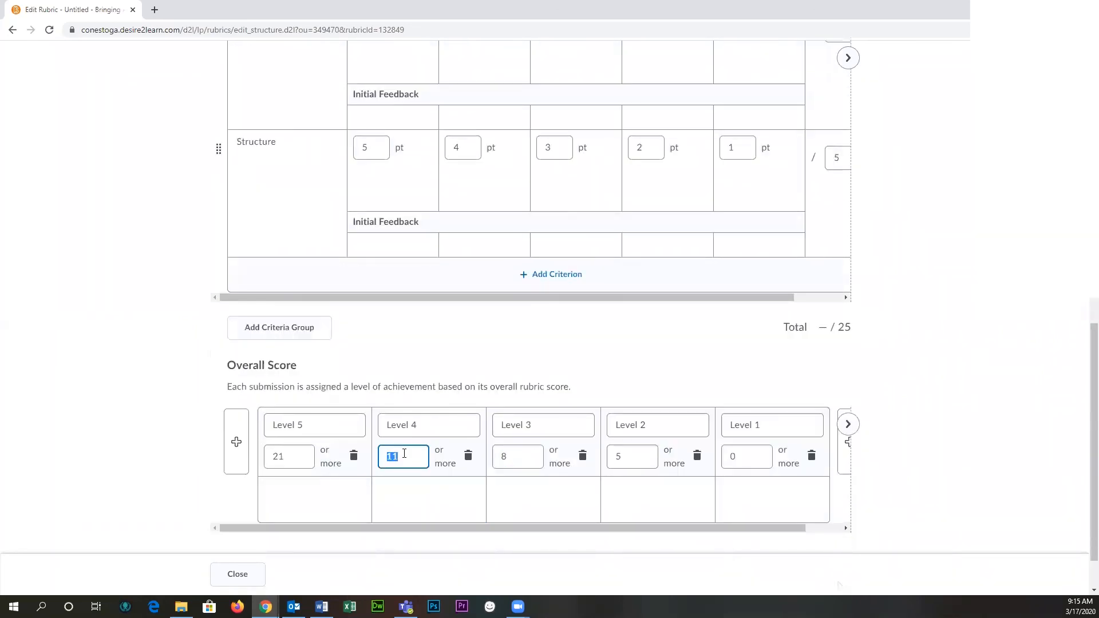
{"action": "type", "text": "16"}
{"action": "left_click", "coordinate": [150, 365]}
{"action": "double_click", "coordinate": [531, 460]}
Step: Check the rubric's save indicator and view its available status options without changing the status
{"action": "scroll", "coordinate": [651, 336], "scroll_direction": "up", "scroll_amount": 11}
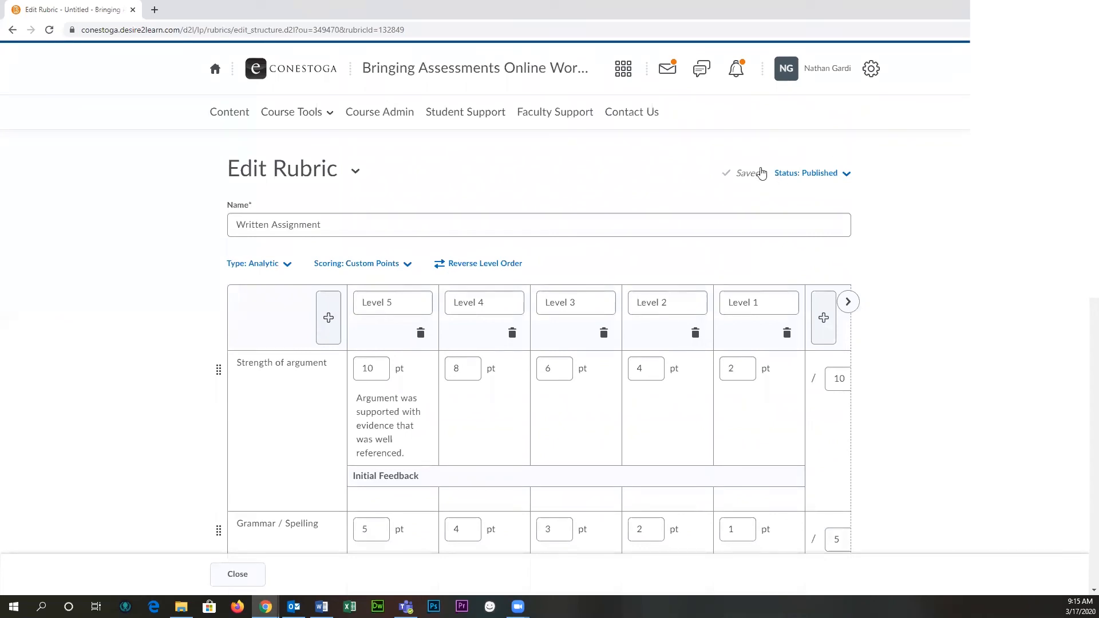
{"action": "double_click", "coordinate": [741, 173]}
{"action": "left_click", "coordinate": [570, 333]}
{"action": "left_click", "coordinate": [815, 175]}
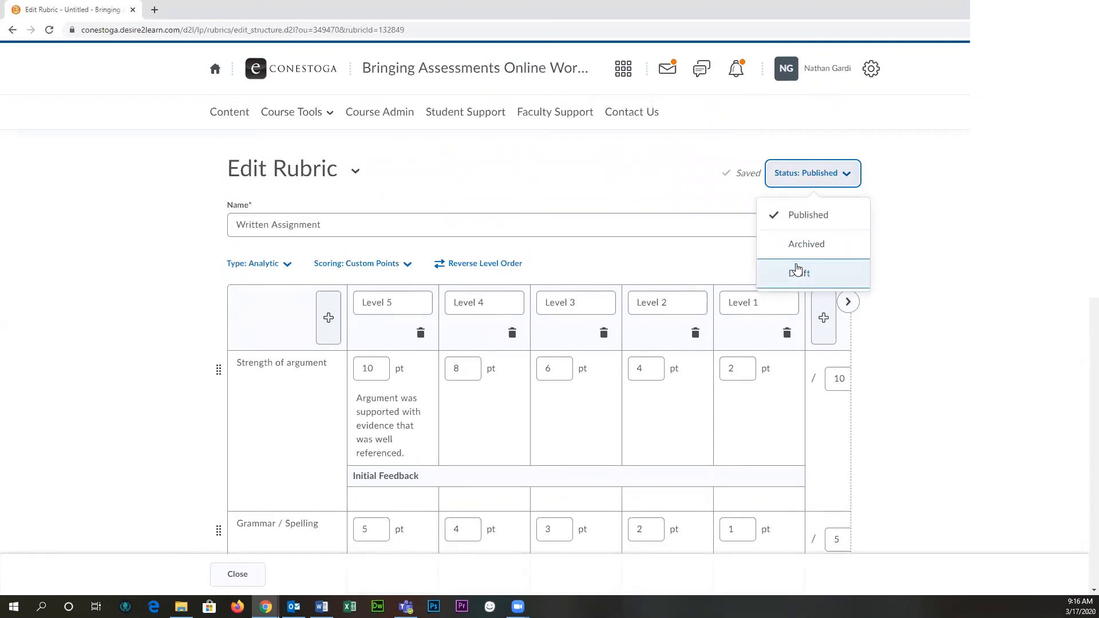
{"action": "left_click", "coordinate": [889, 179]}
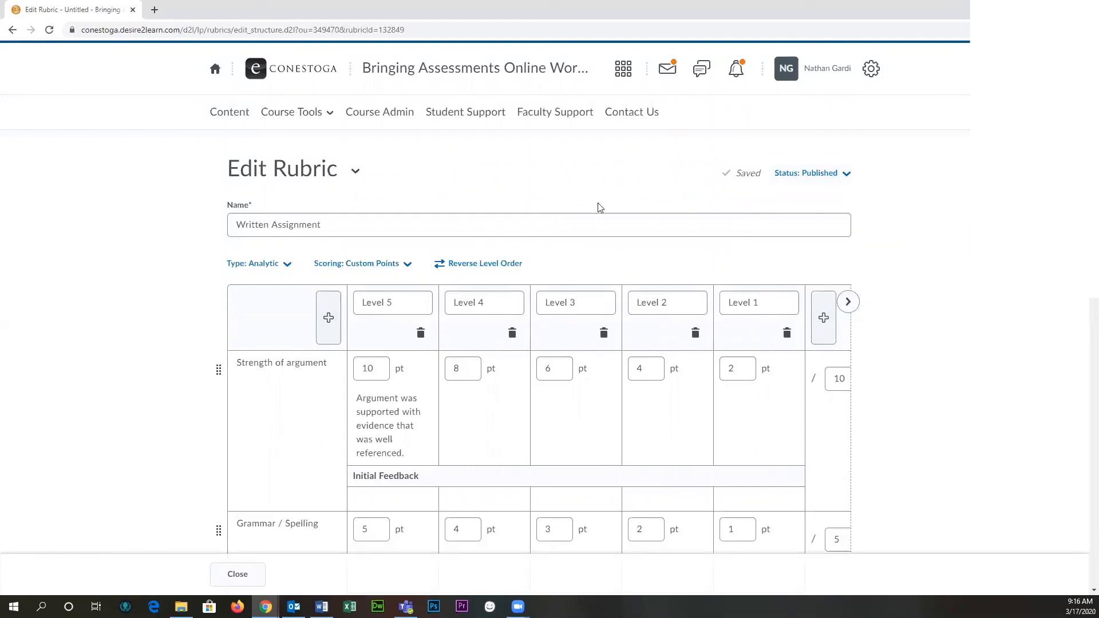
Step: Close the rubric editor and locate the Written Assignment rubric in the rubrics list
{"action": "left_click", "coordinate": [240, 574]}
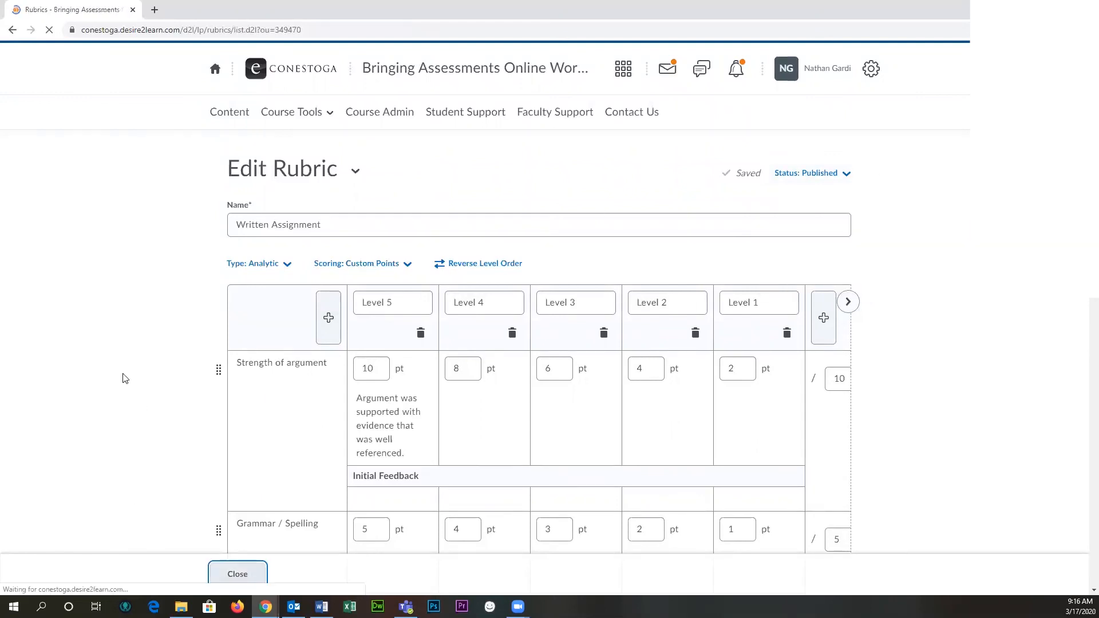
{"action": "left_click_drag", "start_coordinate": [395, 363], "coordinate": [216, 373]}
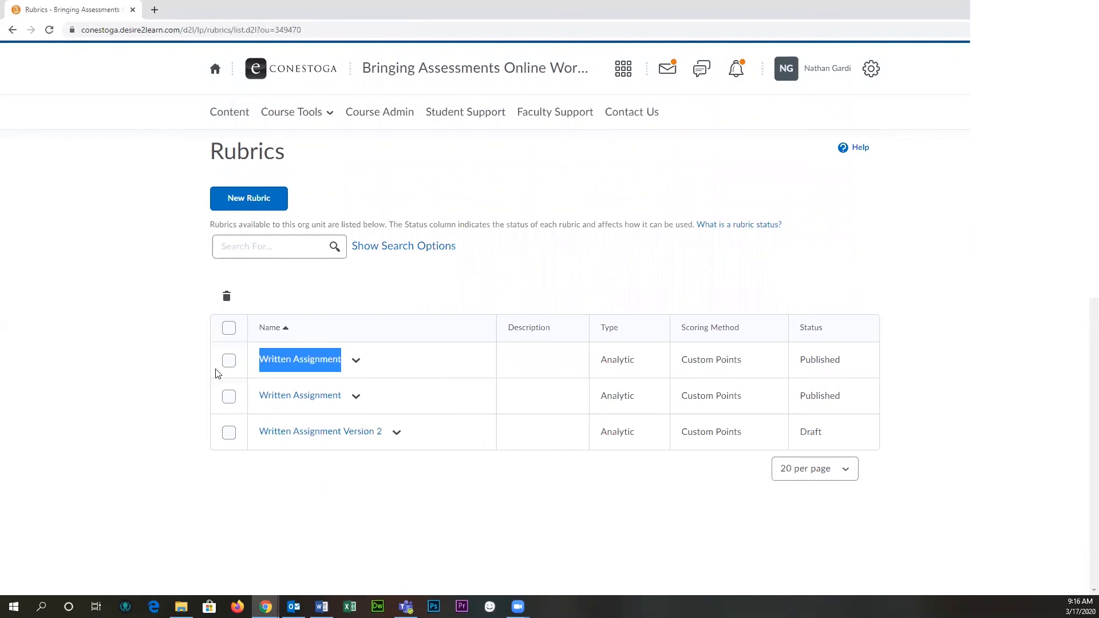